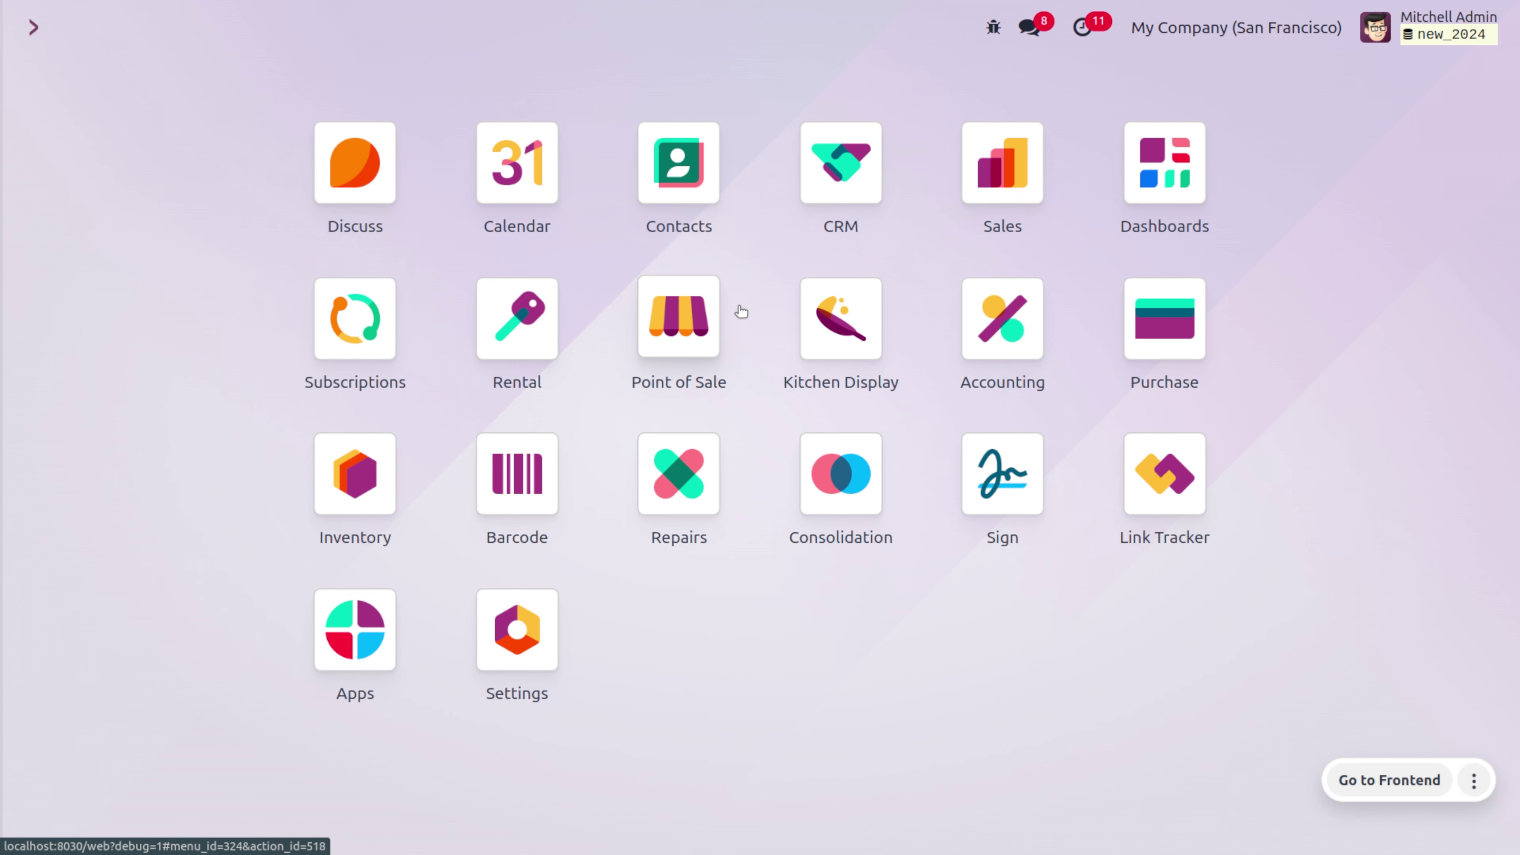
# Open the Sales quotations list and export all of its records to a spreadsheet file.
pyautogui.write('sa')
pyautogui.press('Return')
pyautogui.scroll(-1, 375, 566)
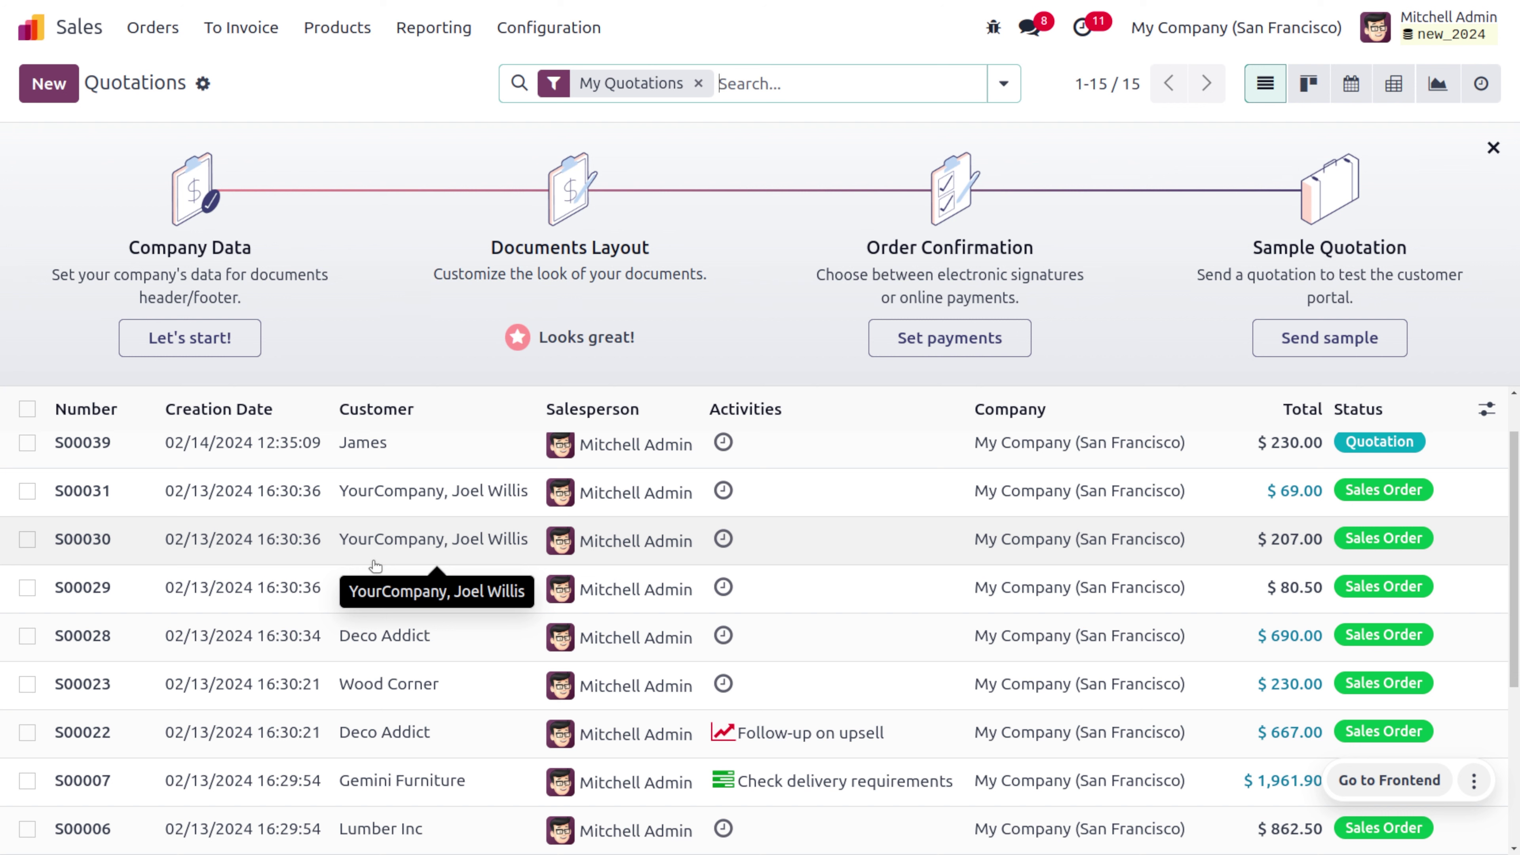
pyautogui.click(203, 84)
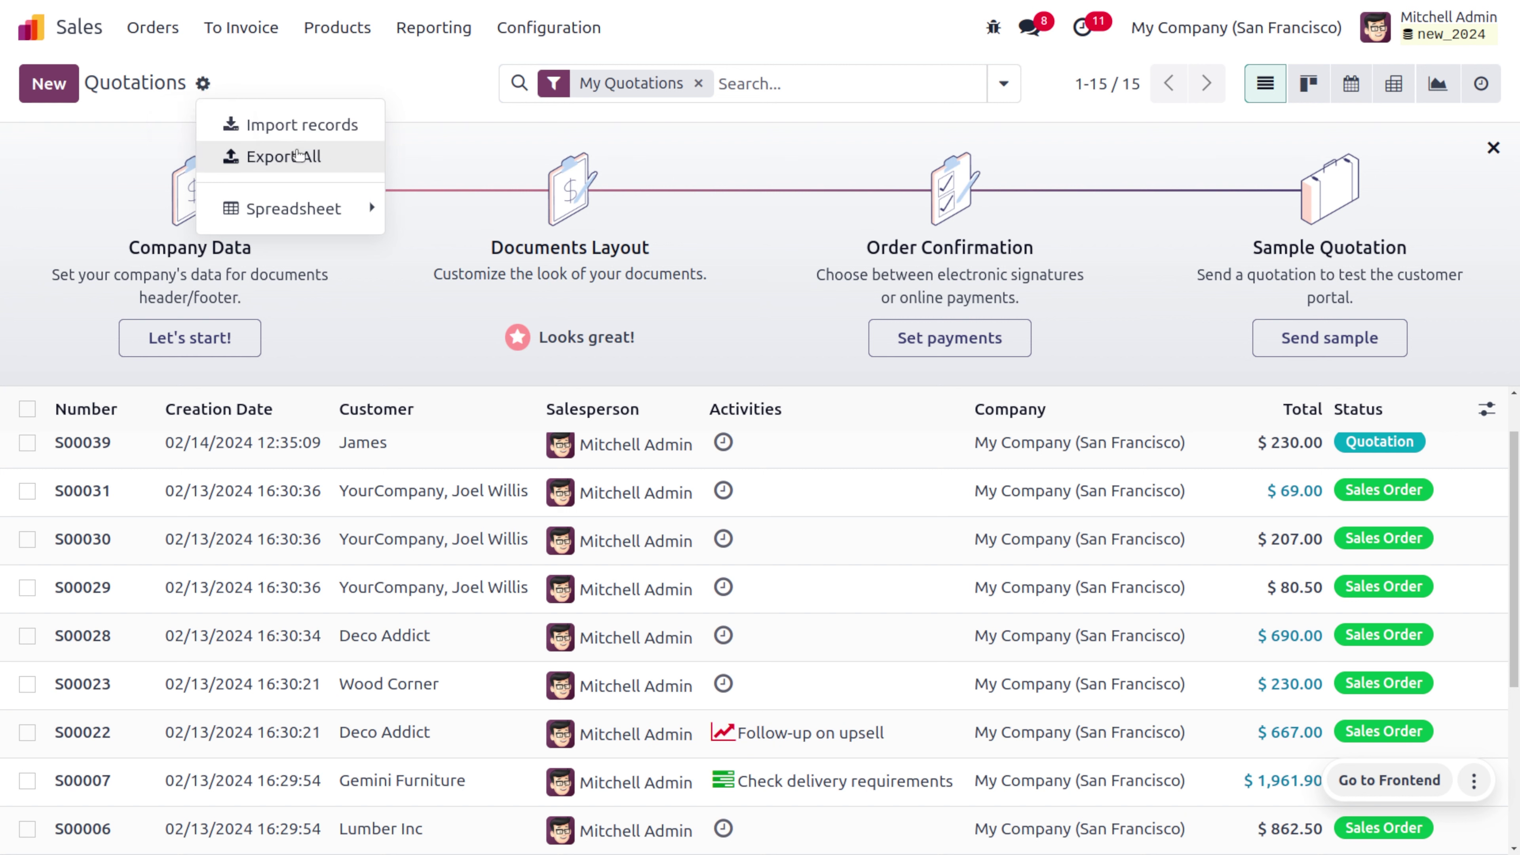
pyautogui.click(298, 155)
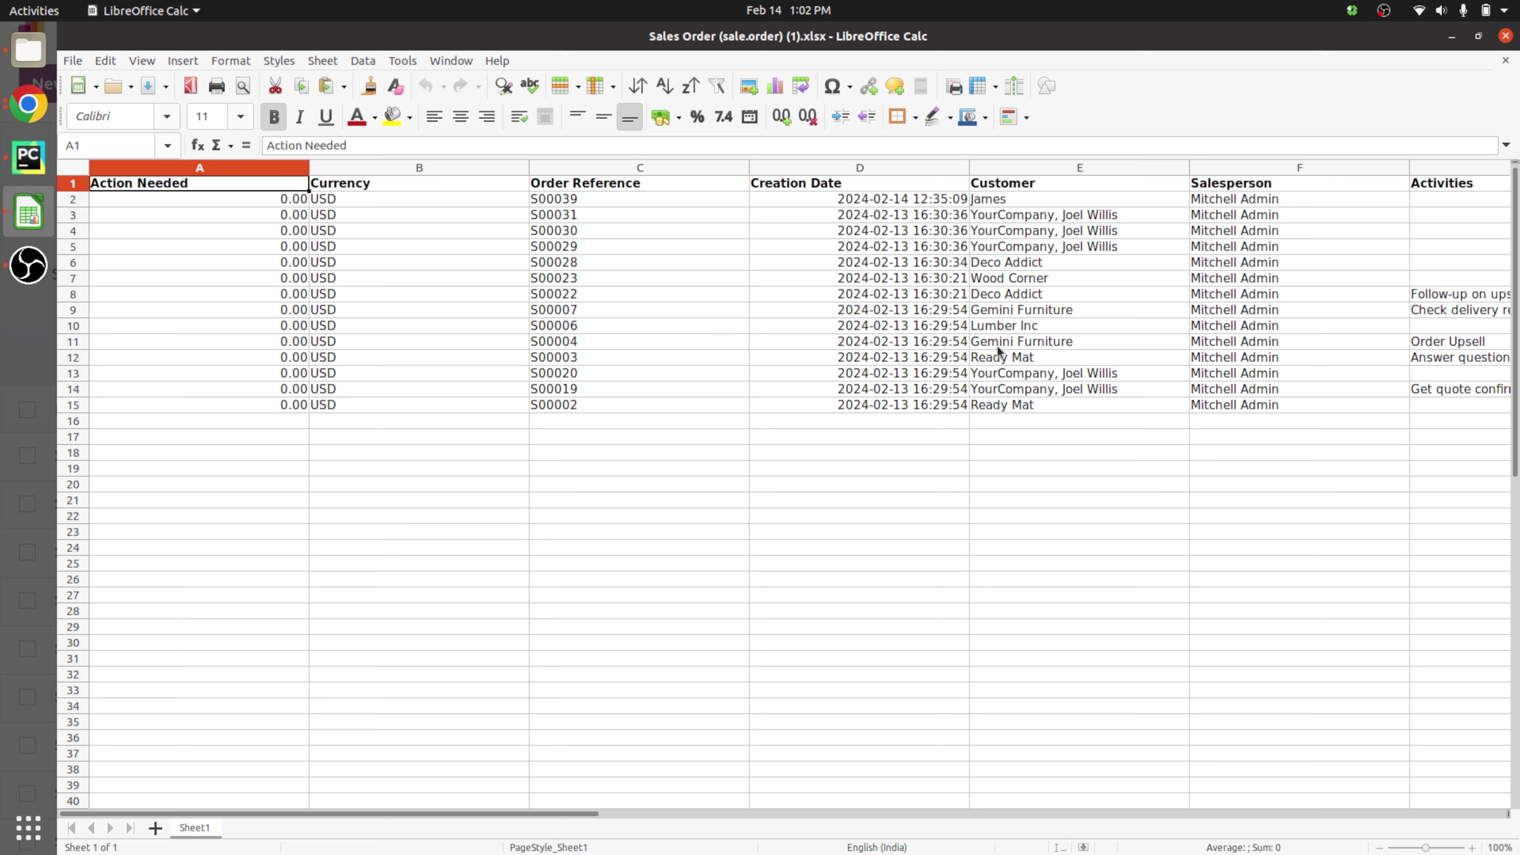
# Examine the columns of the exported sales order sheet in LibreOffice Calc, from Action Needed through Total and Status.
pyautogui.hscroll(3, 1101, 322)
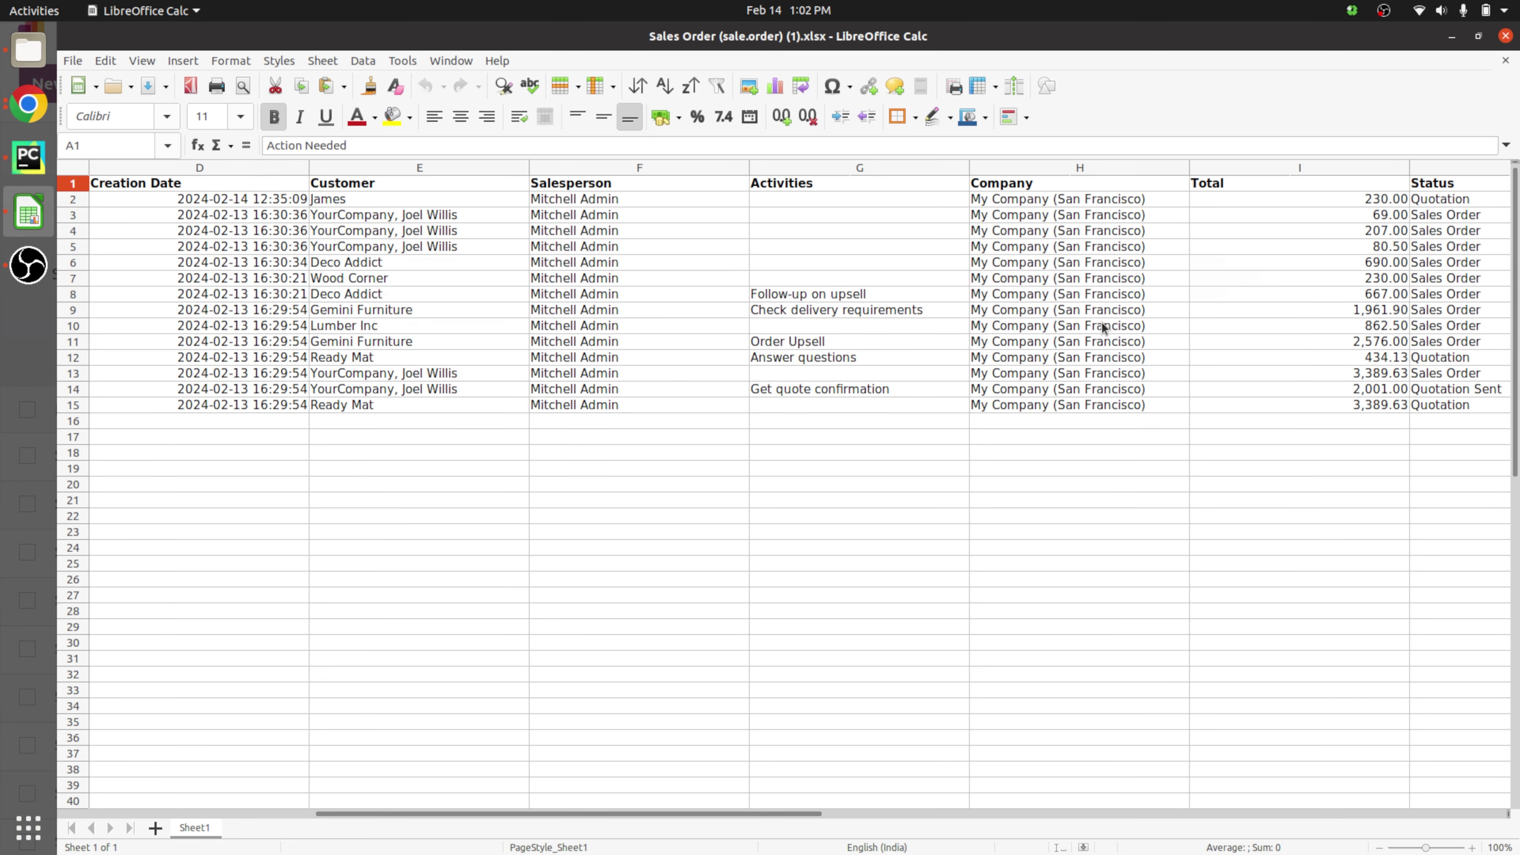
pyautogui.hscroll(-3, 1101, 322)
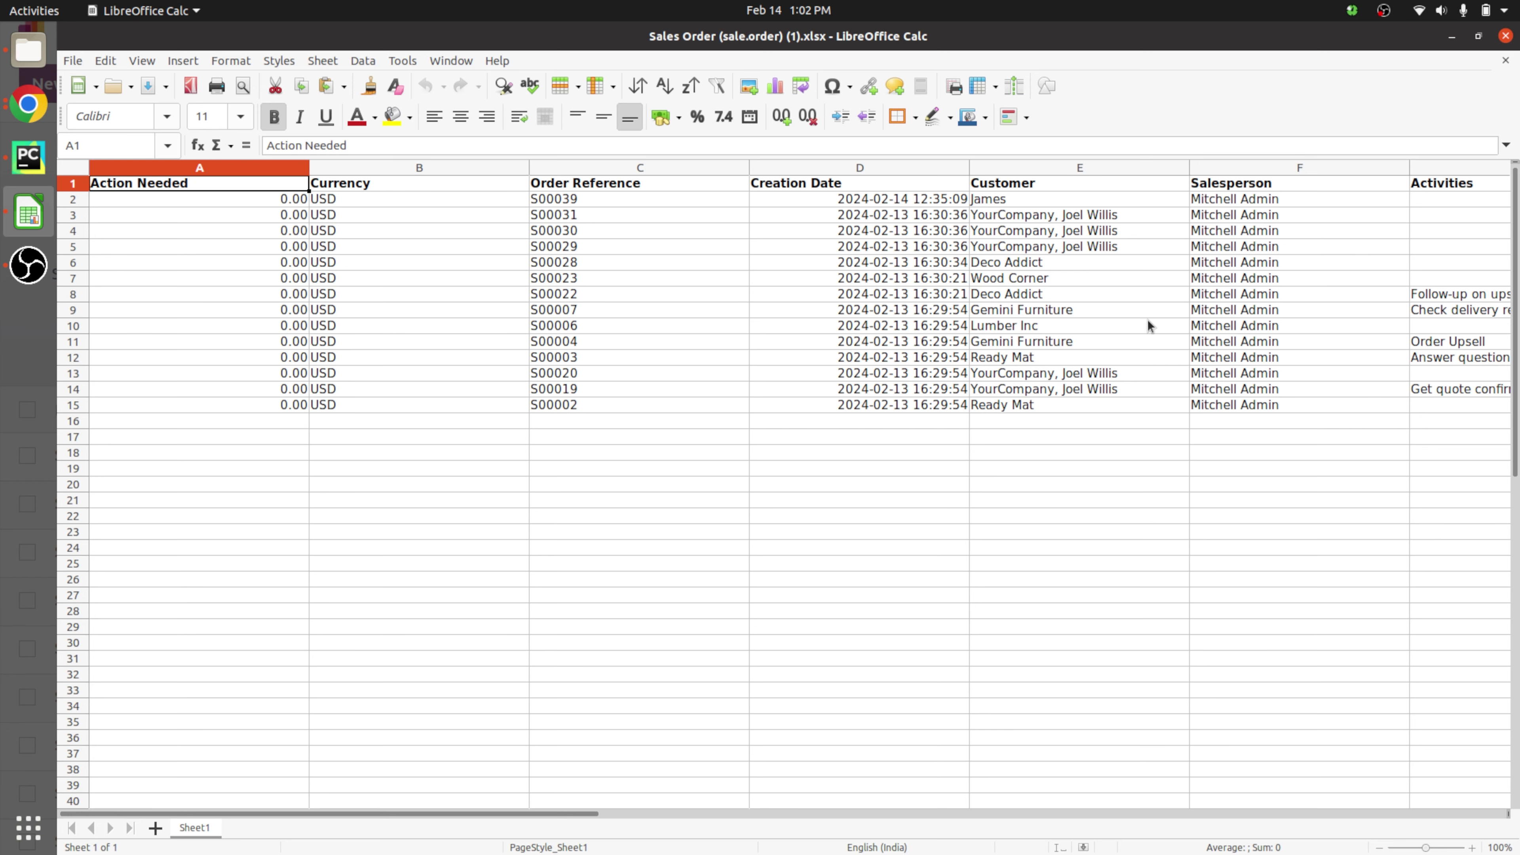
pyautogui.click(1461, 232)
pyautogui.click(1462, 233)
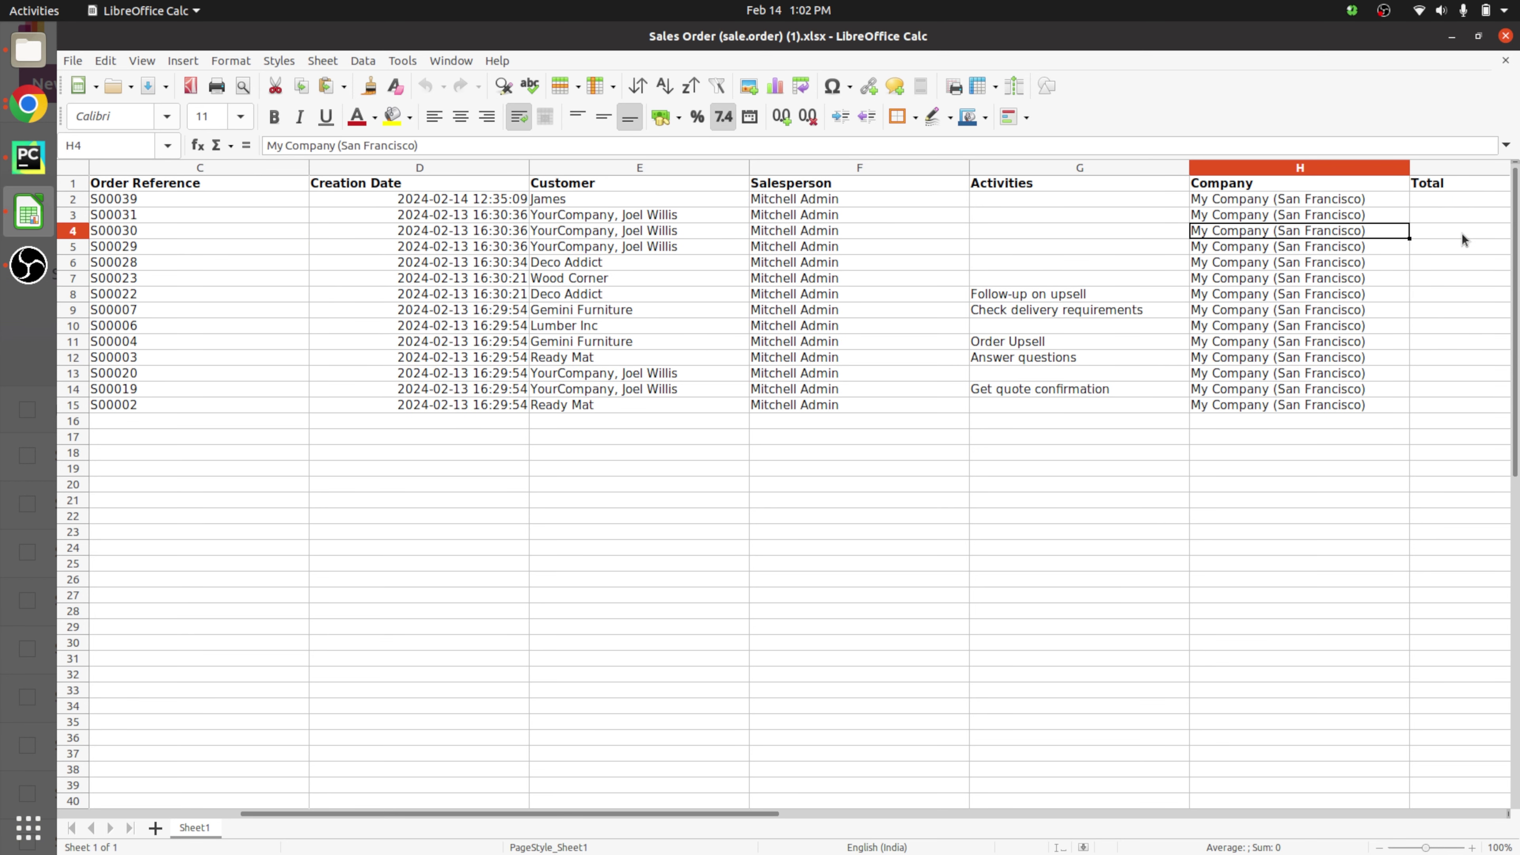
pyautogui.click(1462, 240)
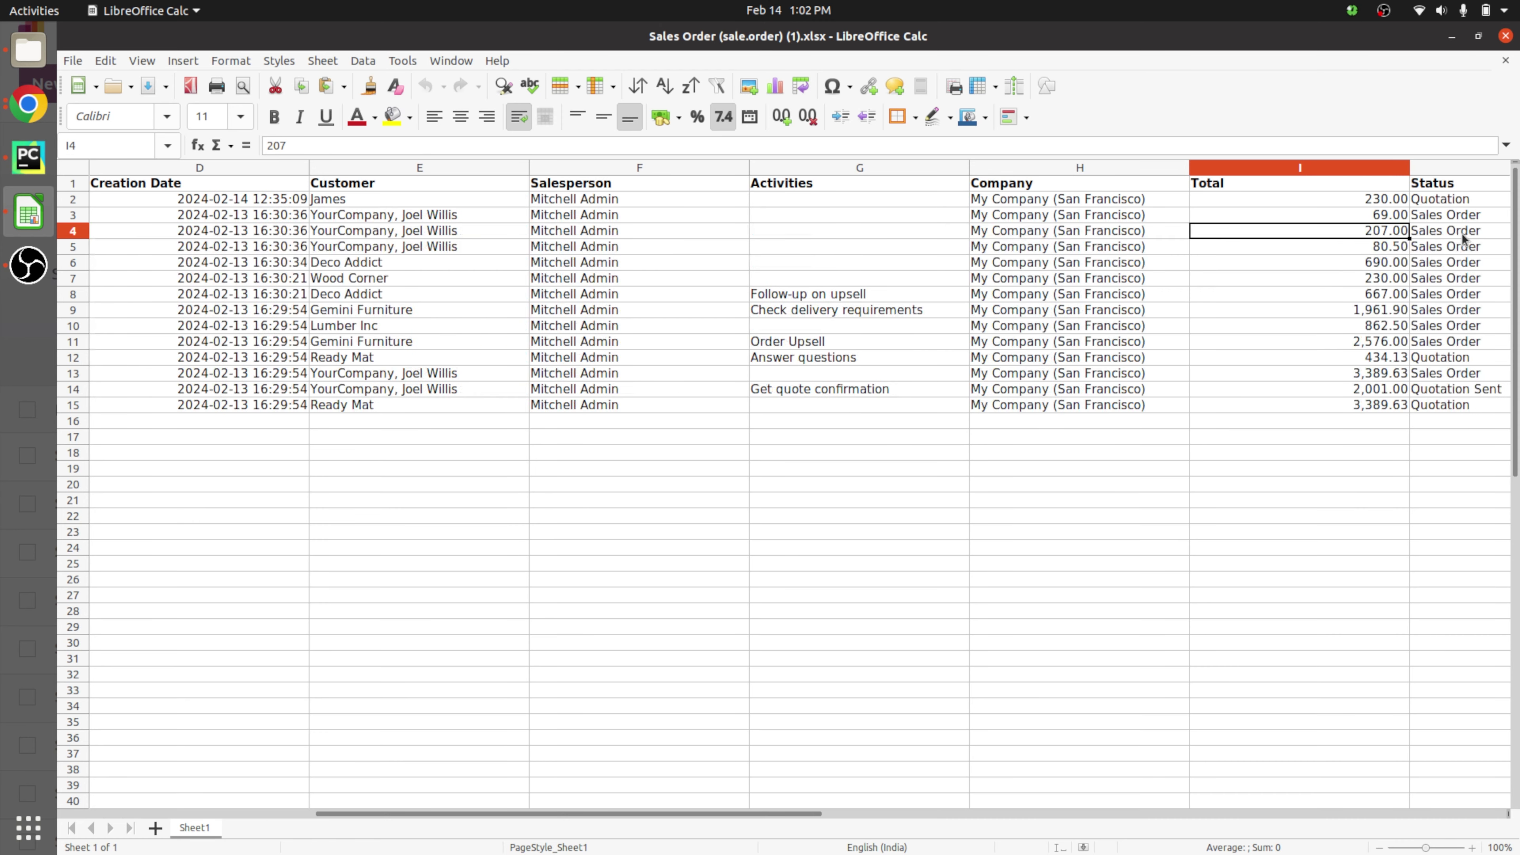
pyautogui.click(1462, 240)
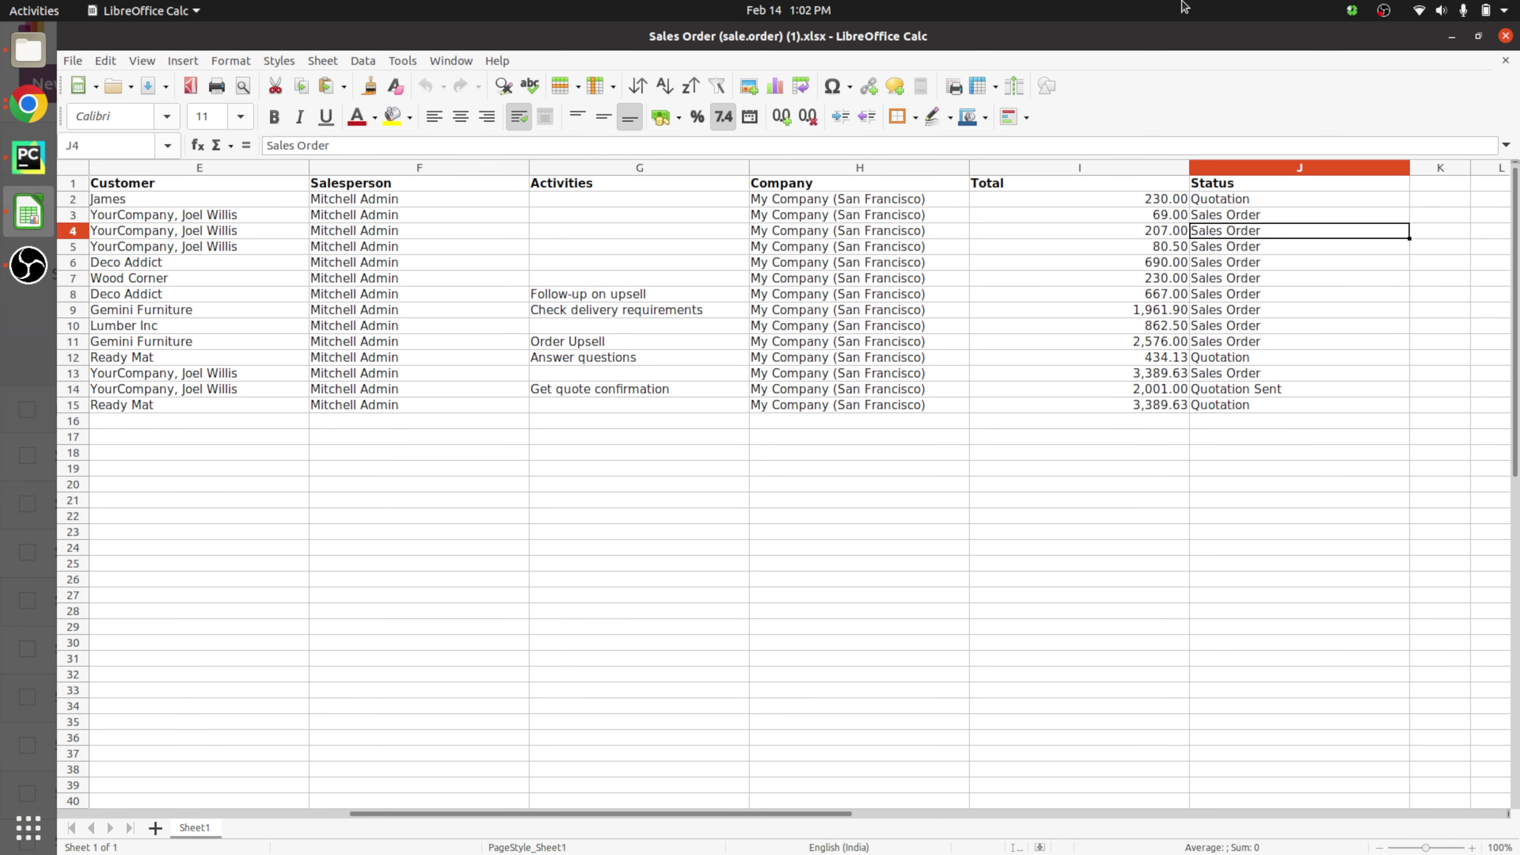
# Switch back to Odoo in the browser, select the first quotation in the list and open its export settings.
pyautogui.hotkey('alt', 'Tab')
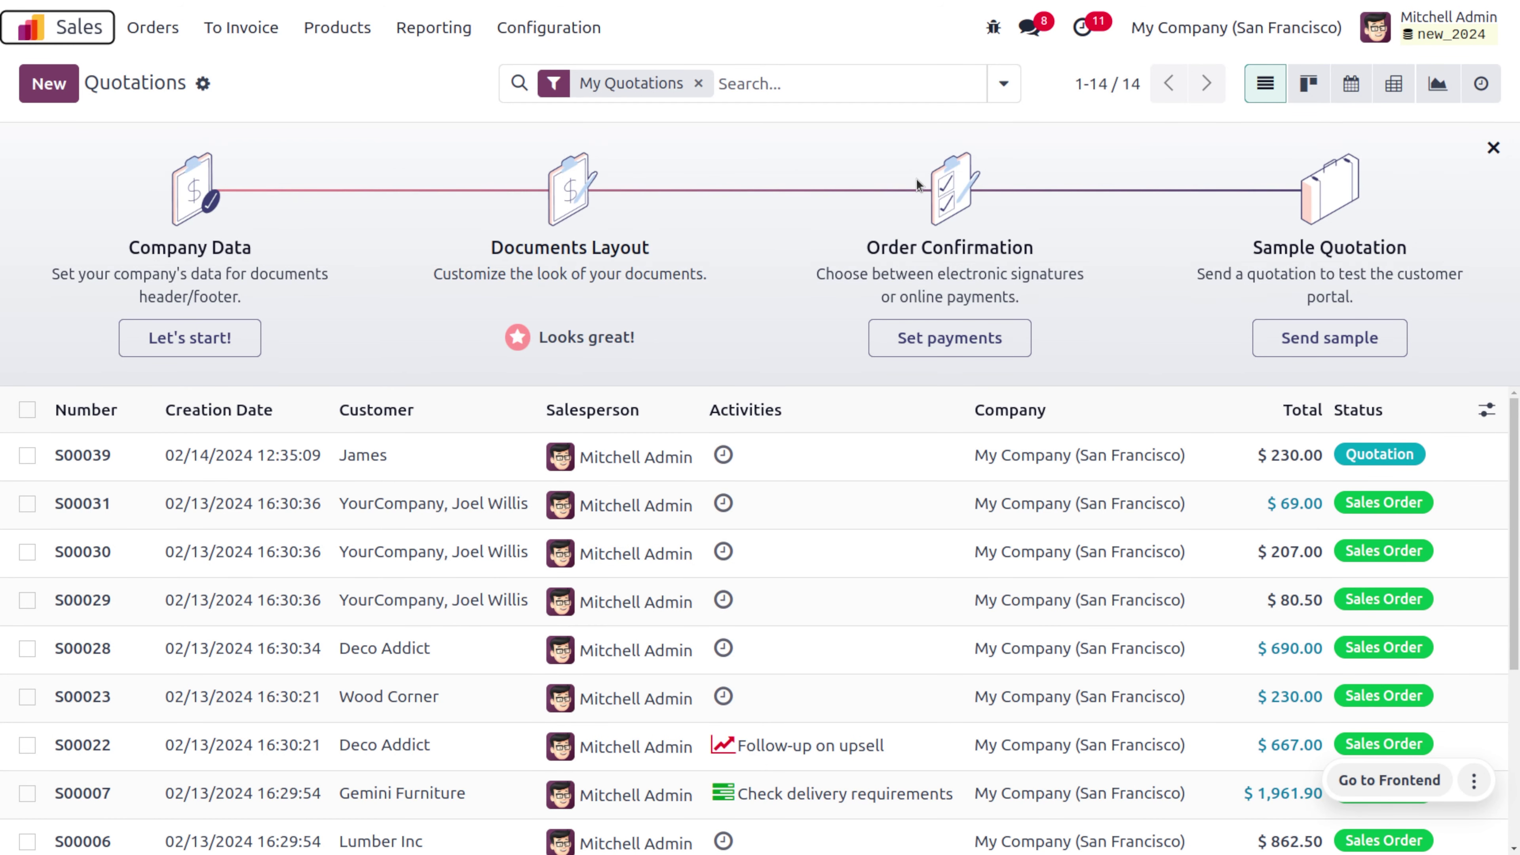
pyautogui.click(27, 456)
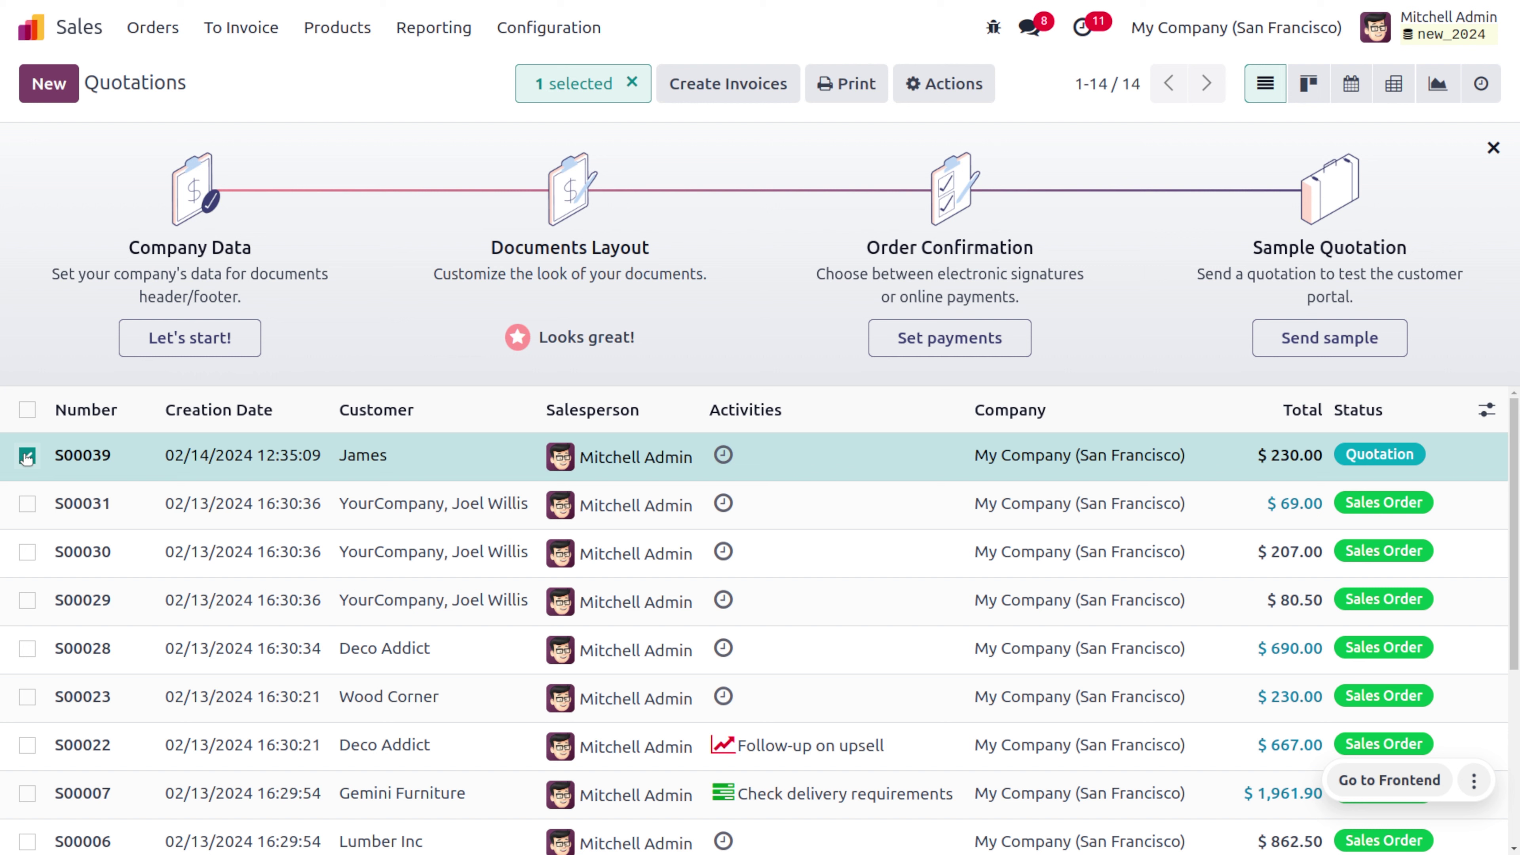
pyautogui.moveTo(475, 402)
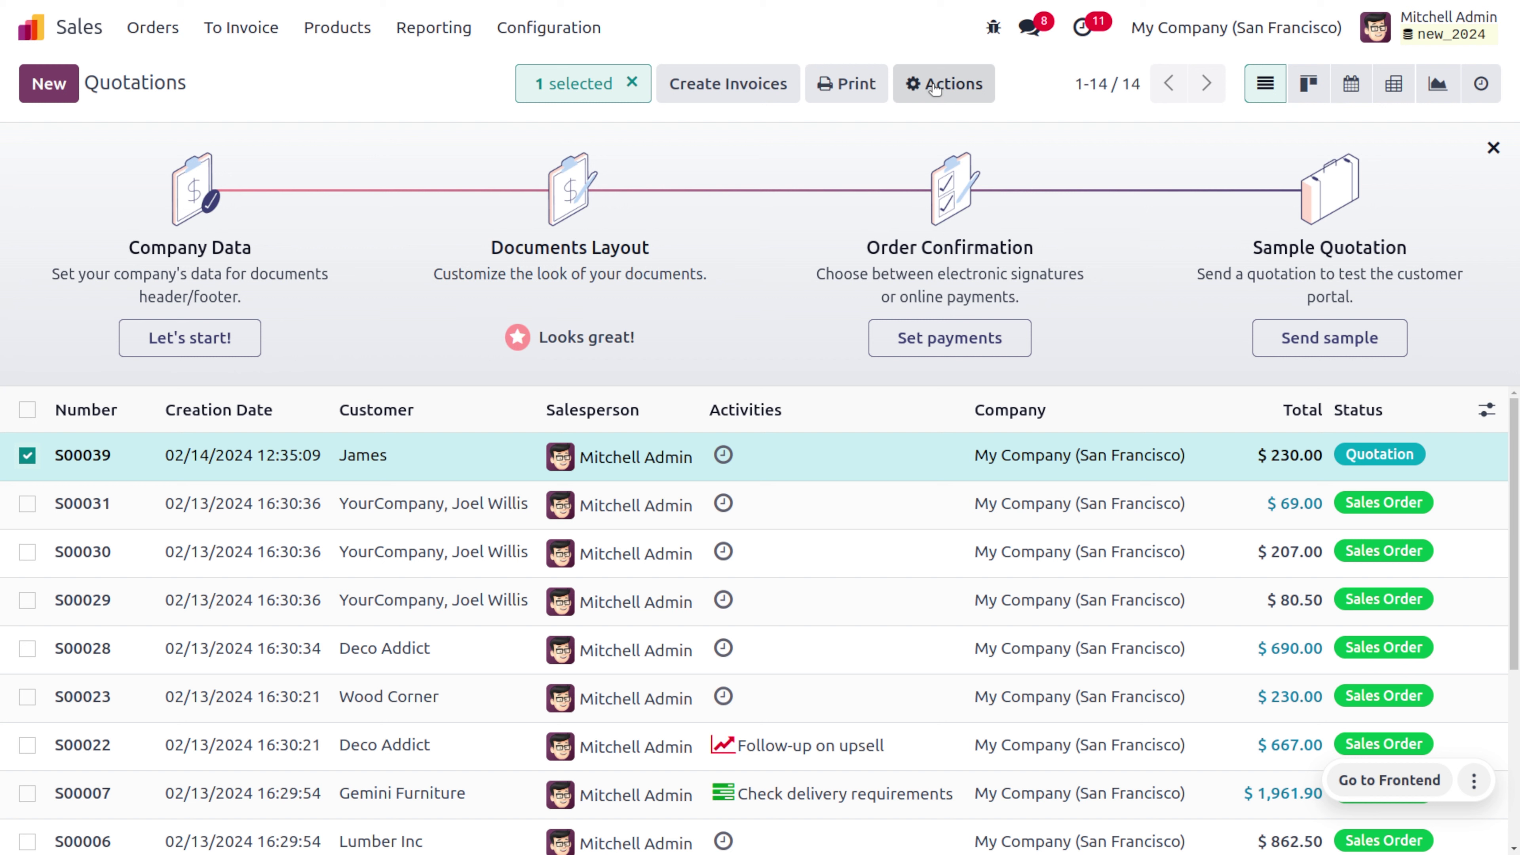
pyautogui.click(935, 87)
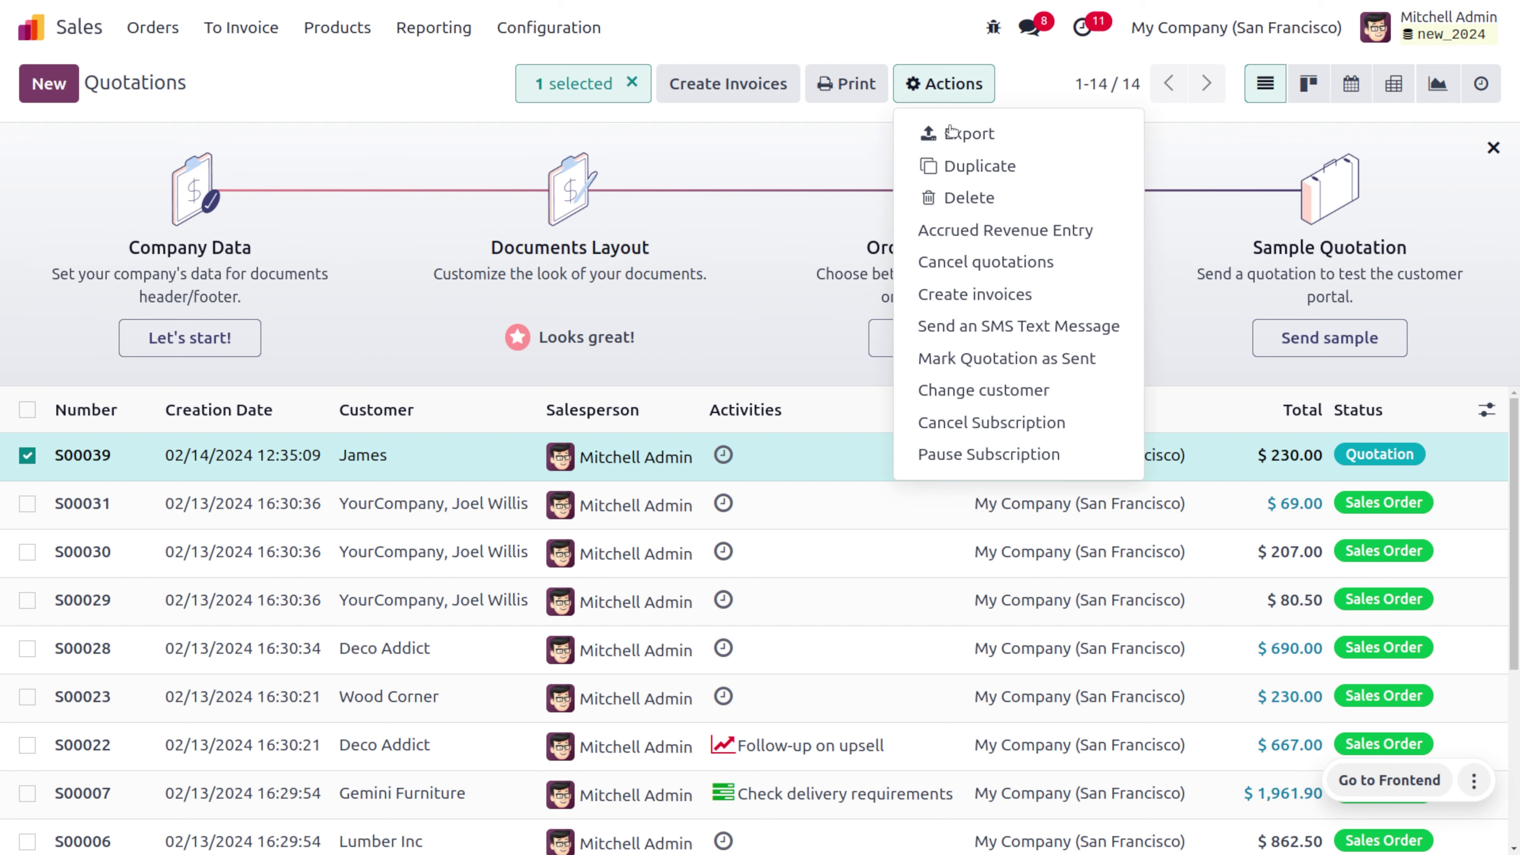
pyautogui.click(966, 134)
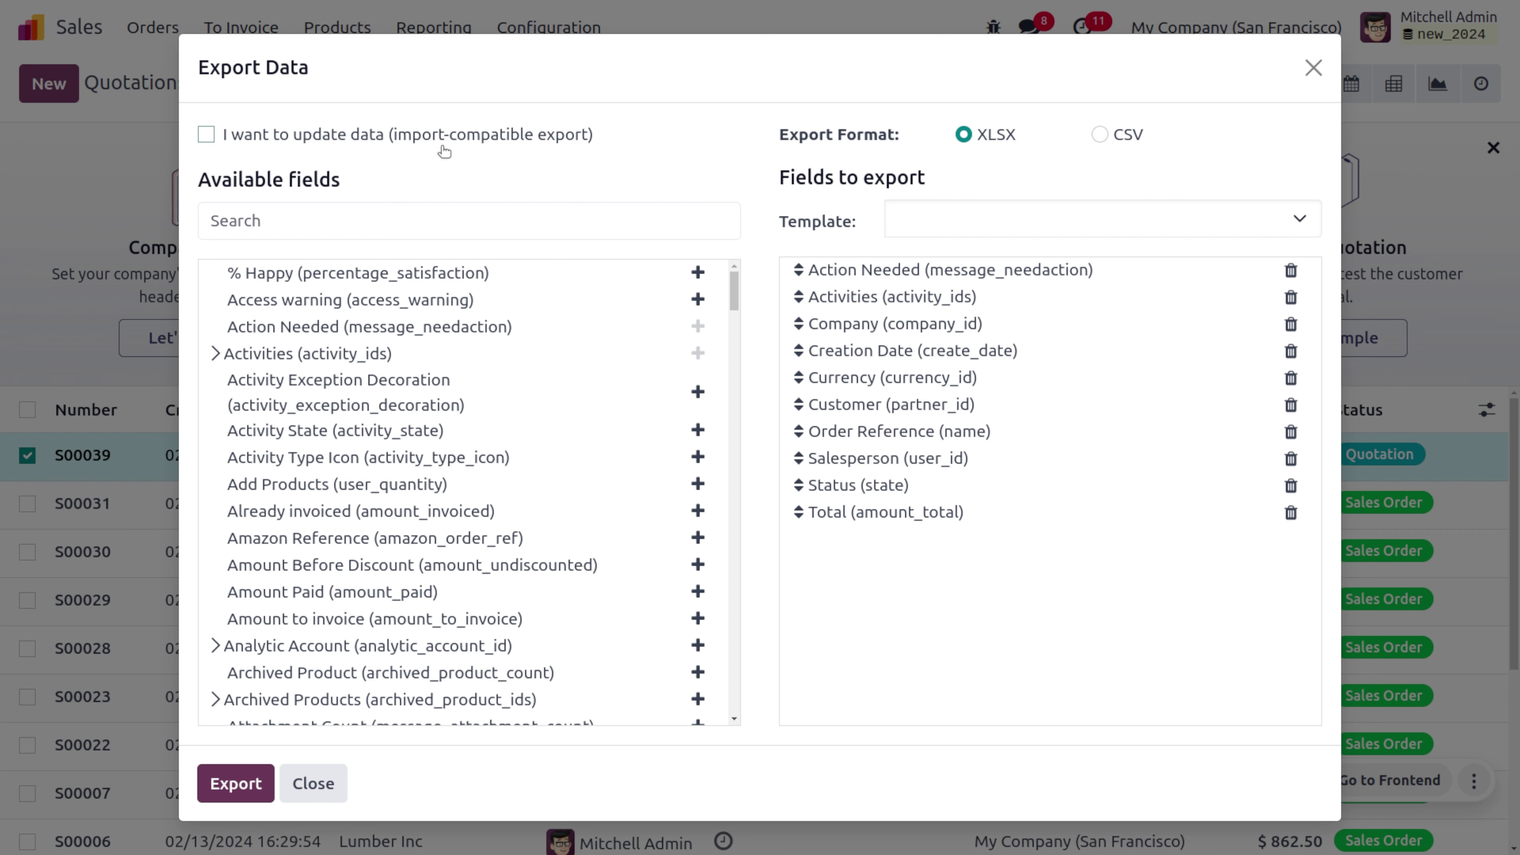
# Load the Quotation template for the fields to export, leaving the import-compatible export option off.
pyautogui.click(207, 136)
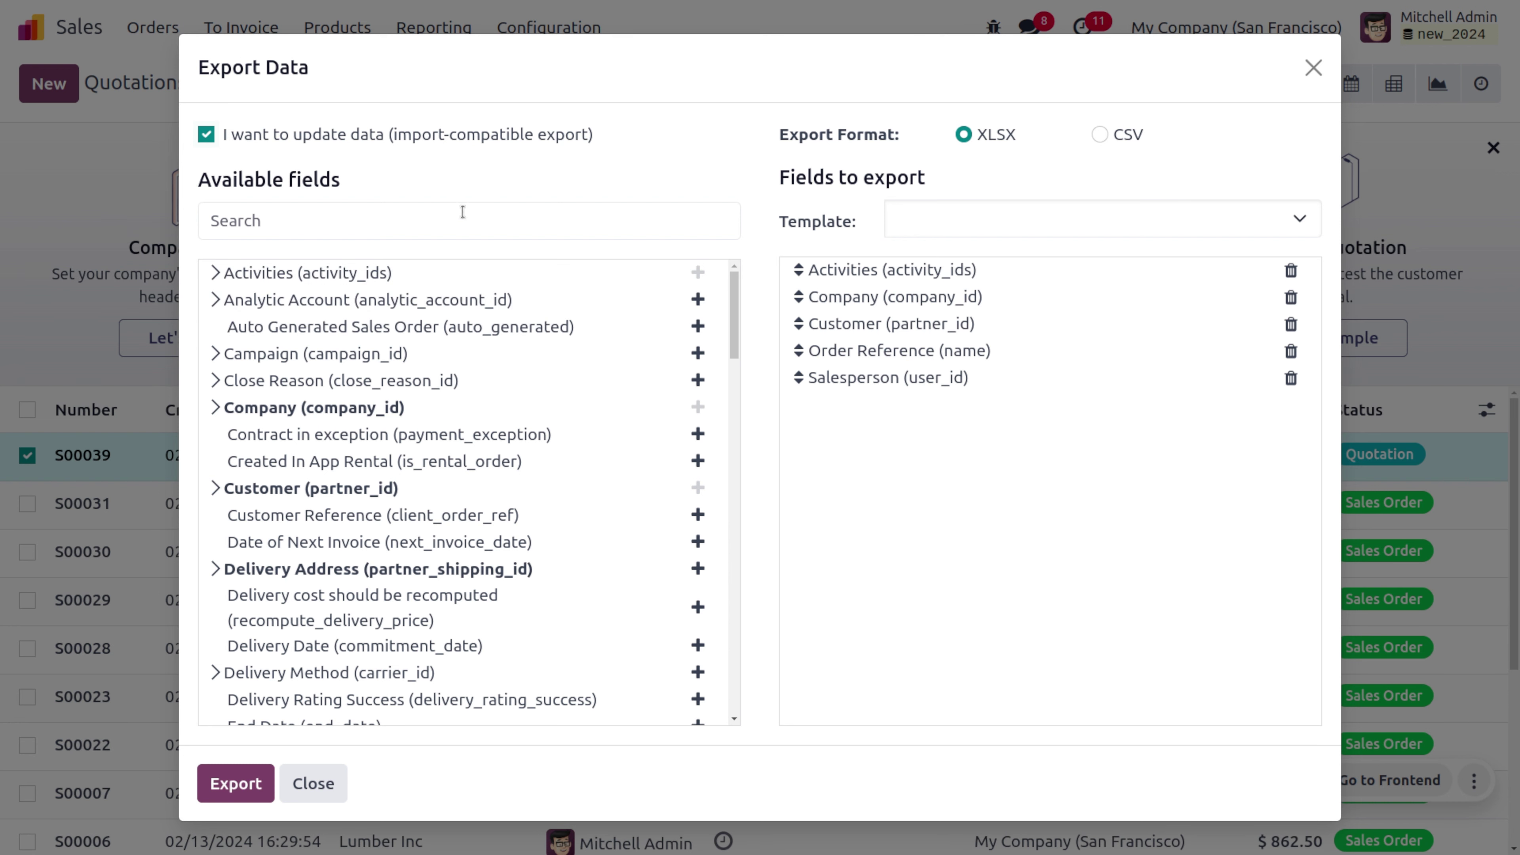
pyautogui.click(206, 136)
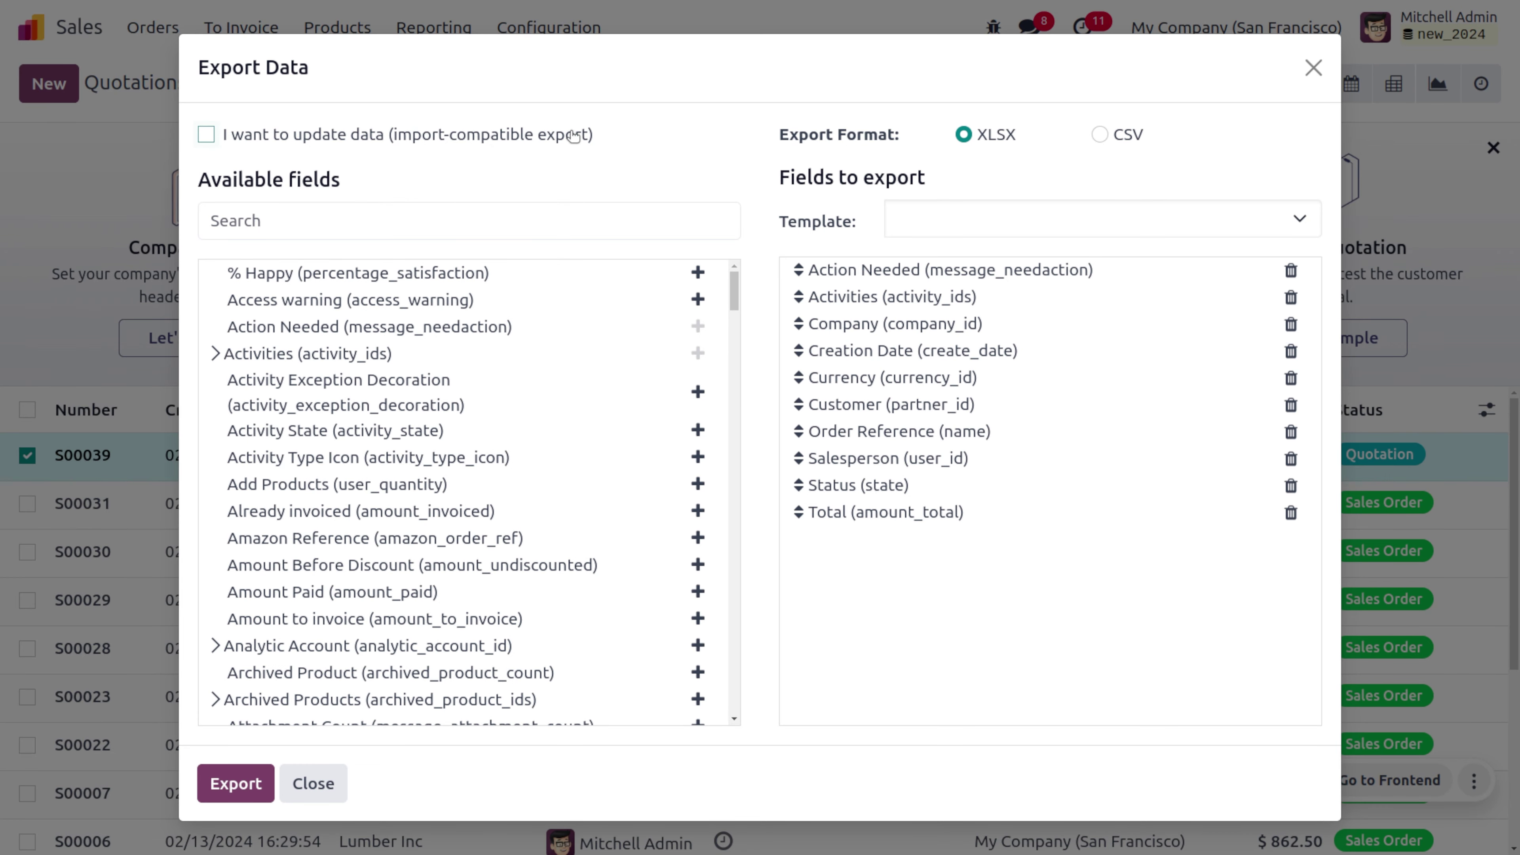
pyautogui.click(933, 232)
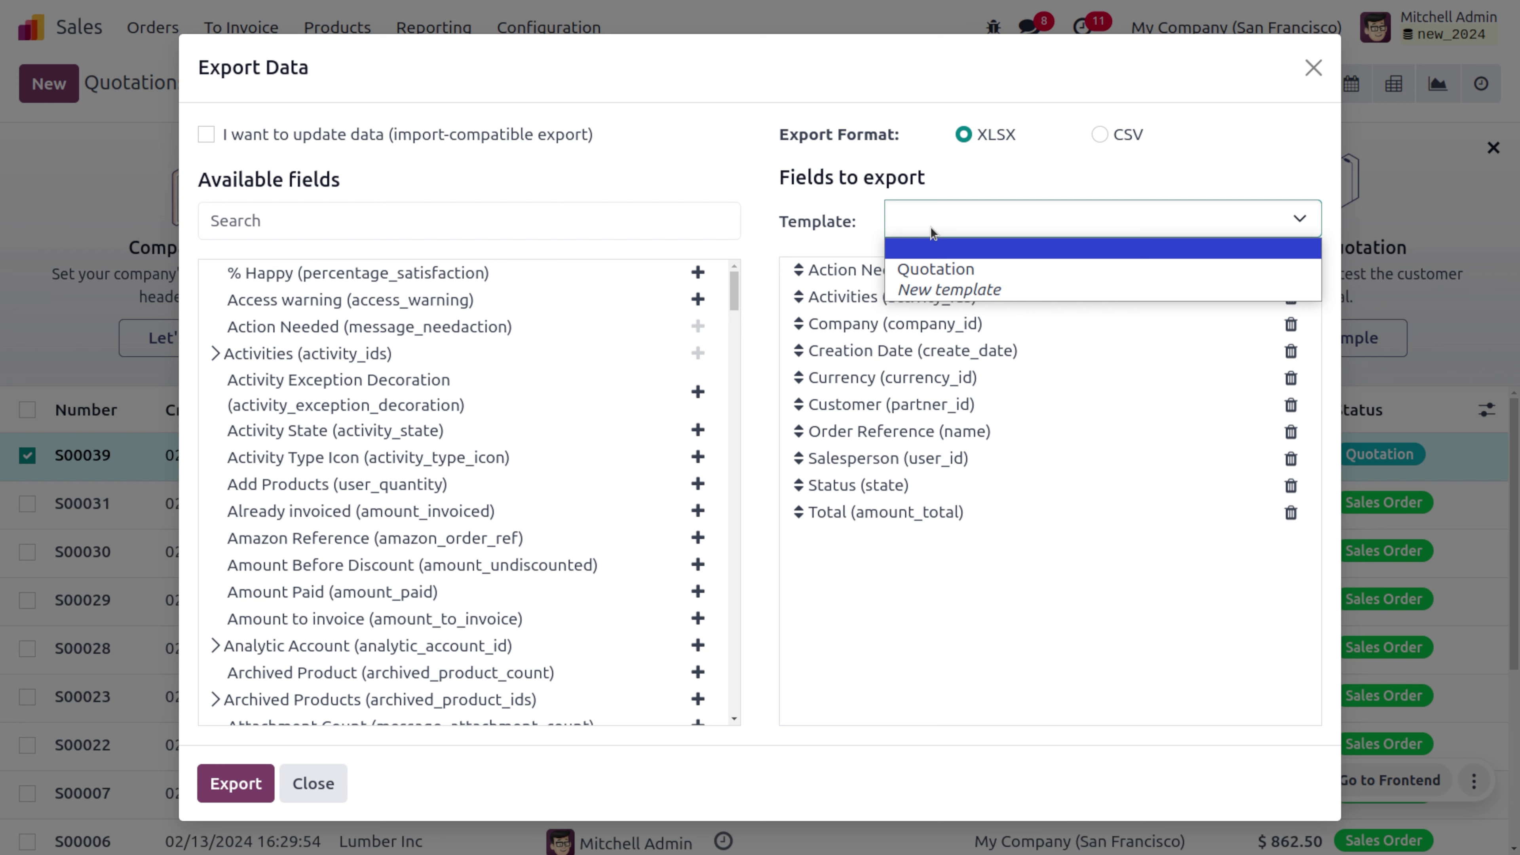
pyautogui.click(935, 271)
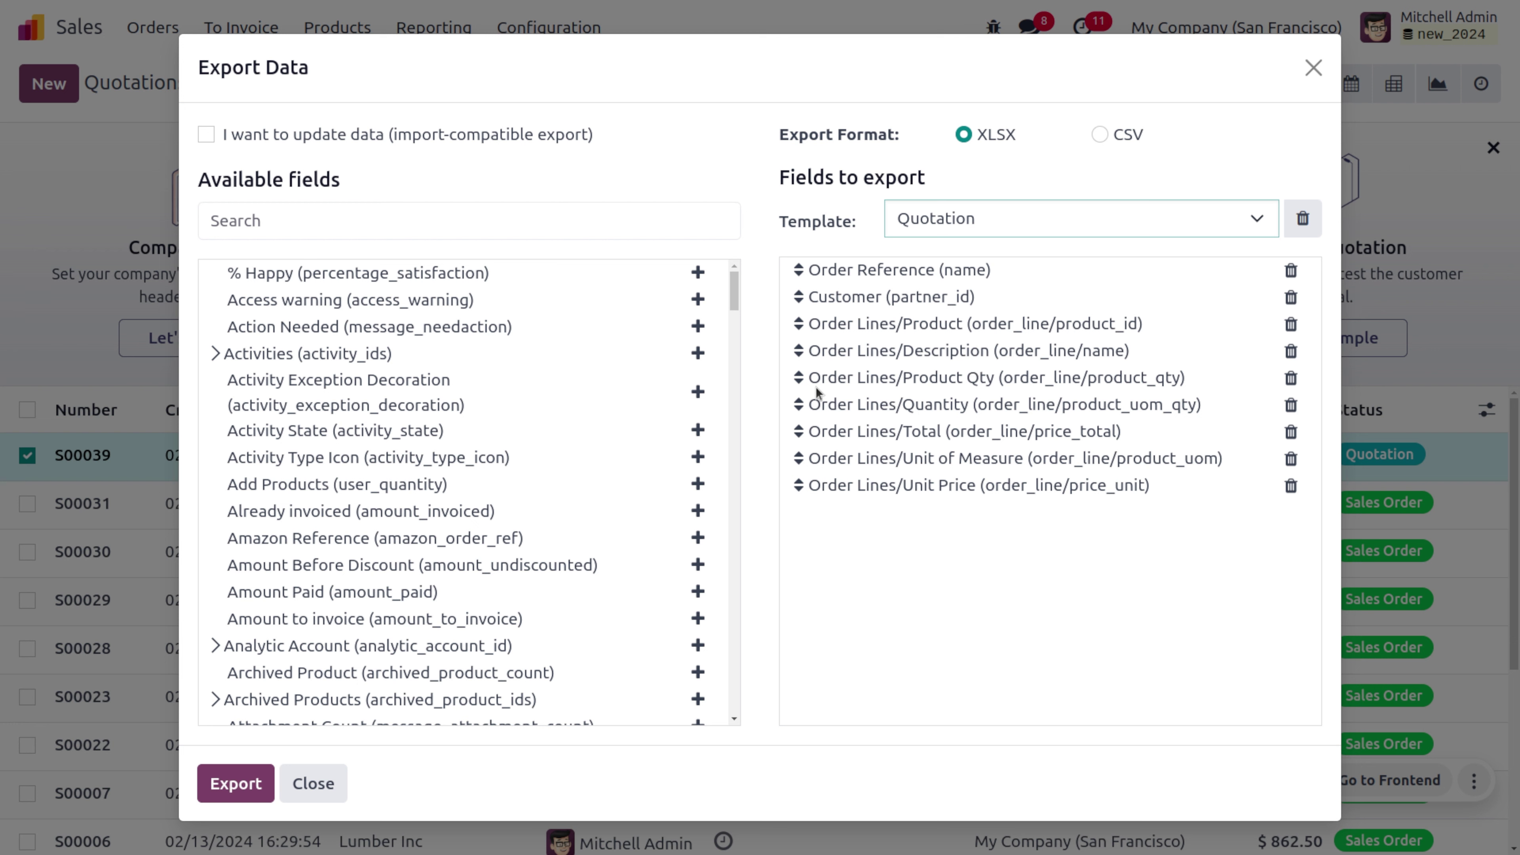
# Remove the Order Lines/Quantity and Order Lines/Total fields, export the quotation as XLSX and close the export dialog.
pyautogui.click(1291, 405)
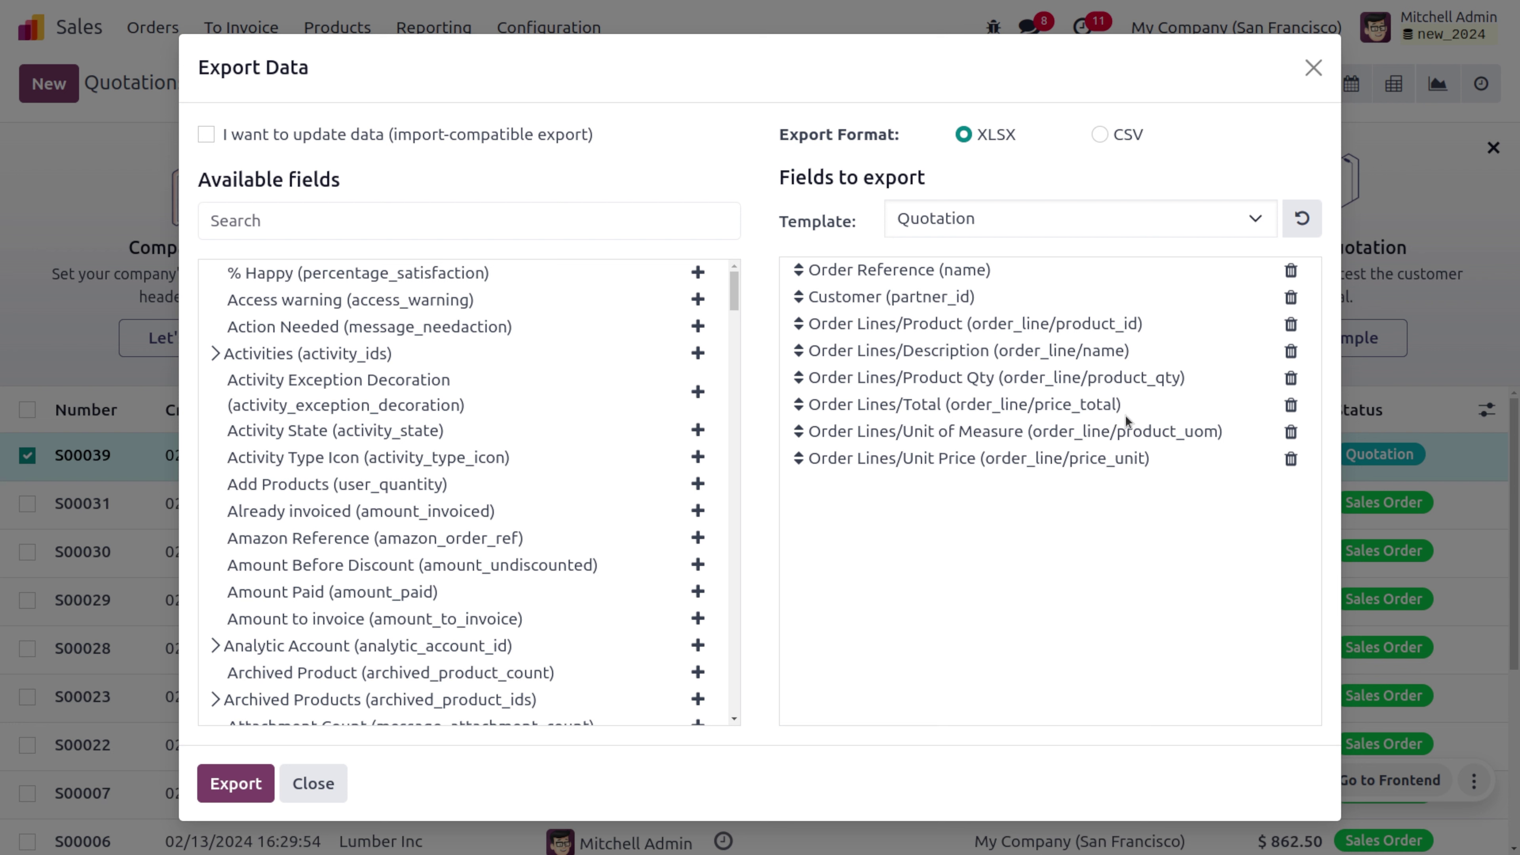
pyautogui.click(1290, 405)
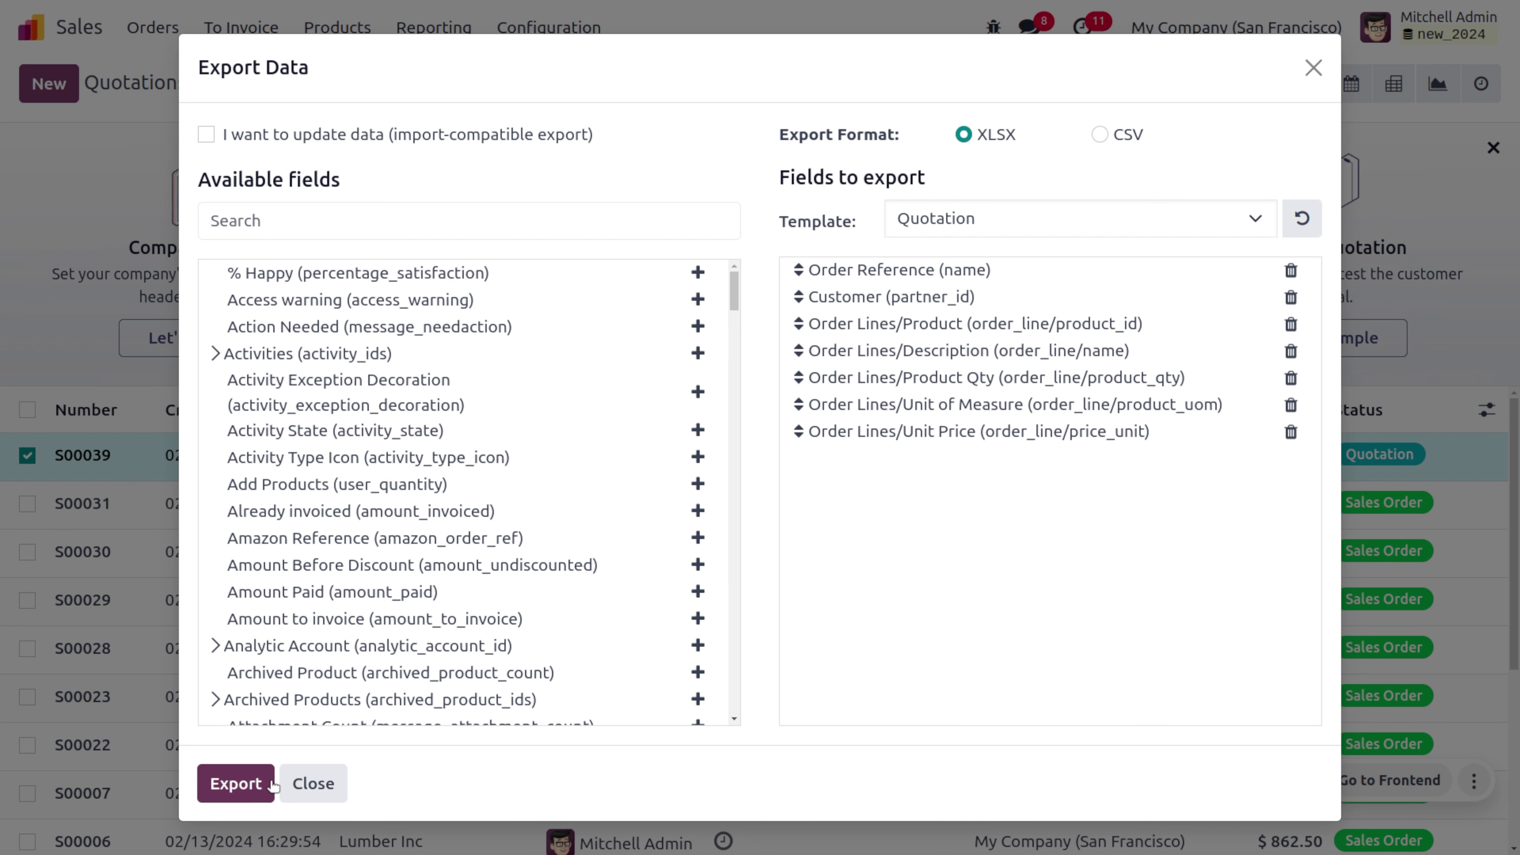
pyautogui.click(256, 784)
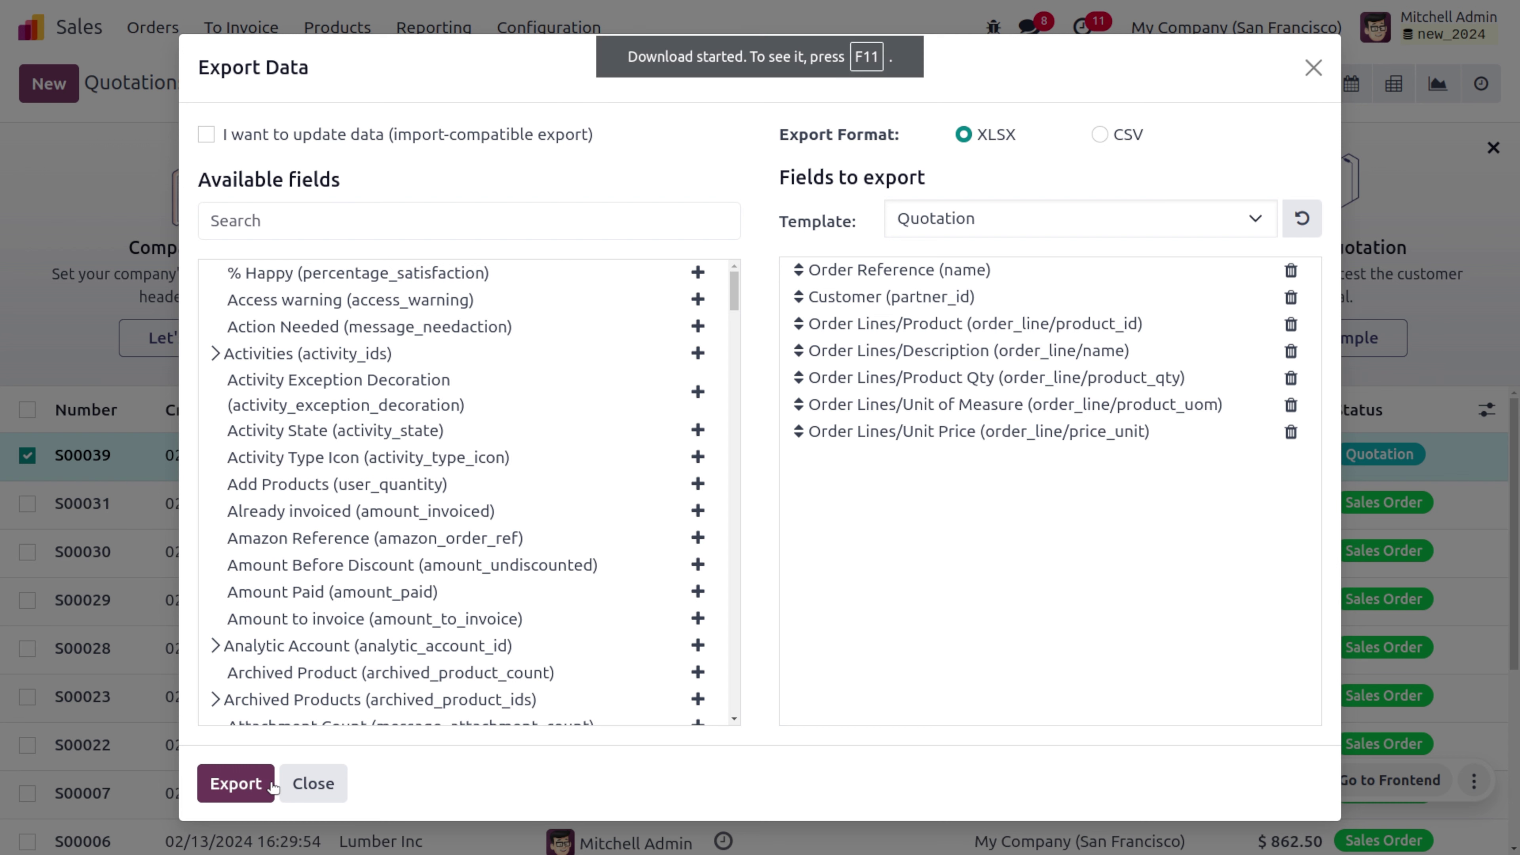
pyautogui.click(330, 784)
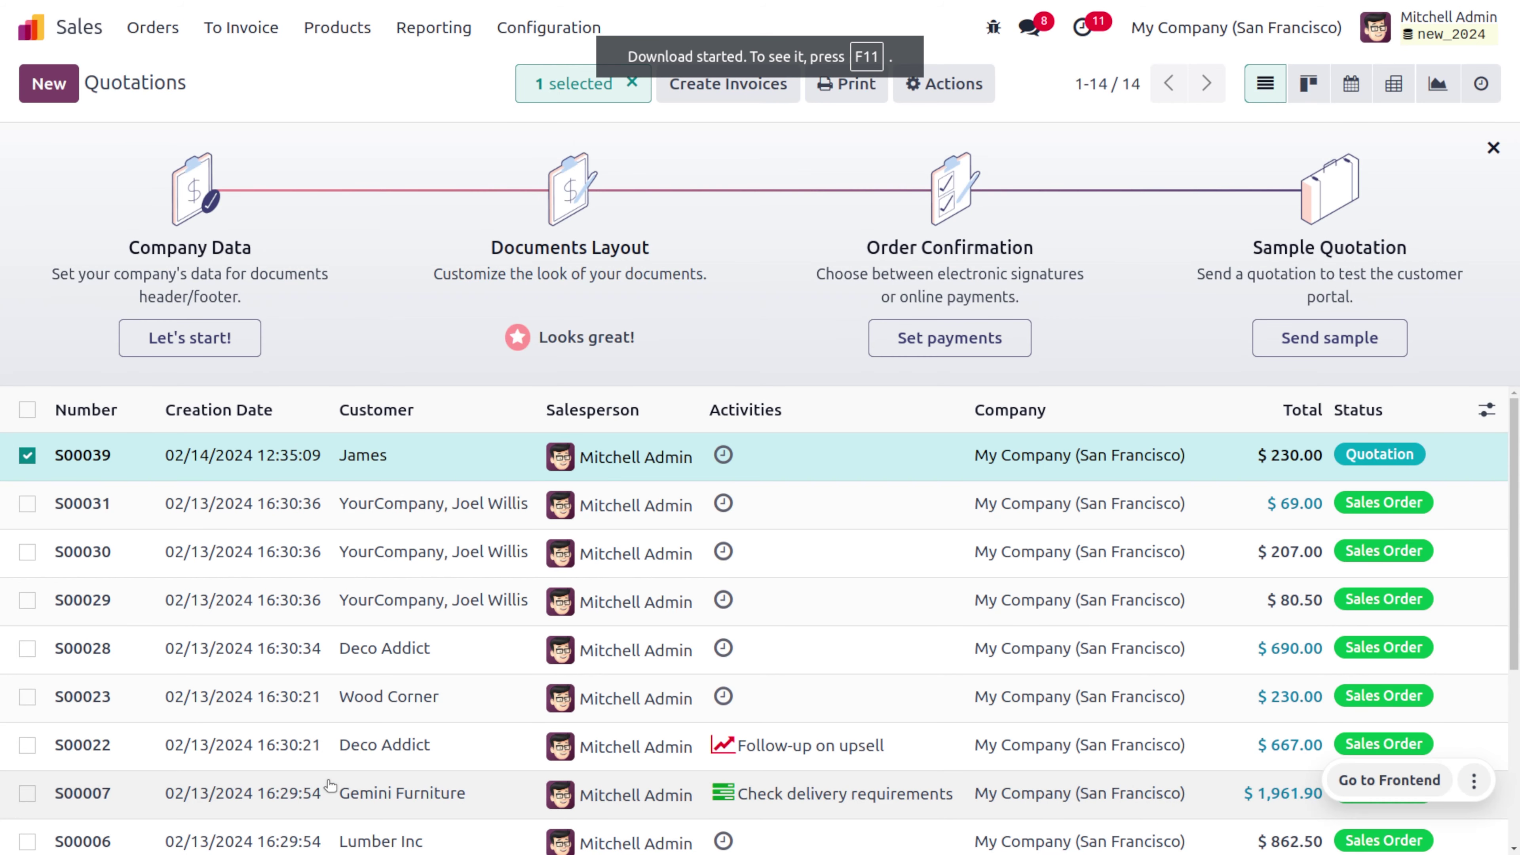
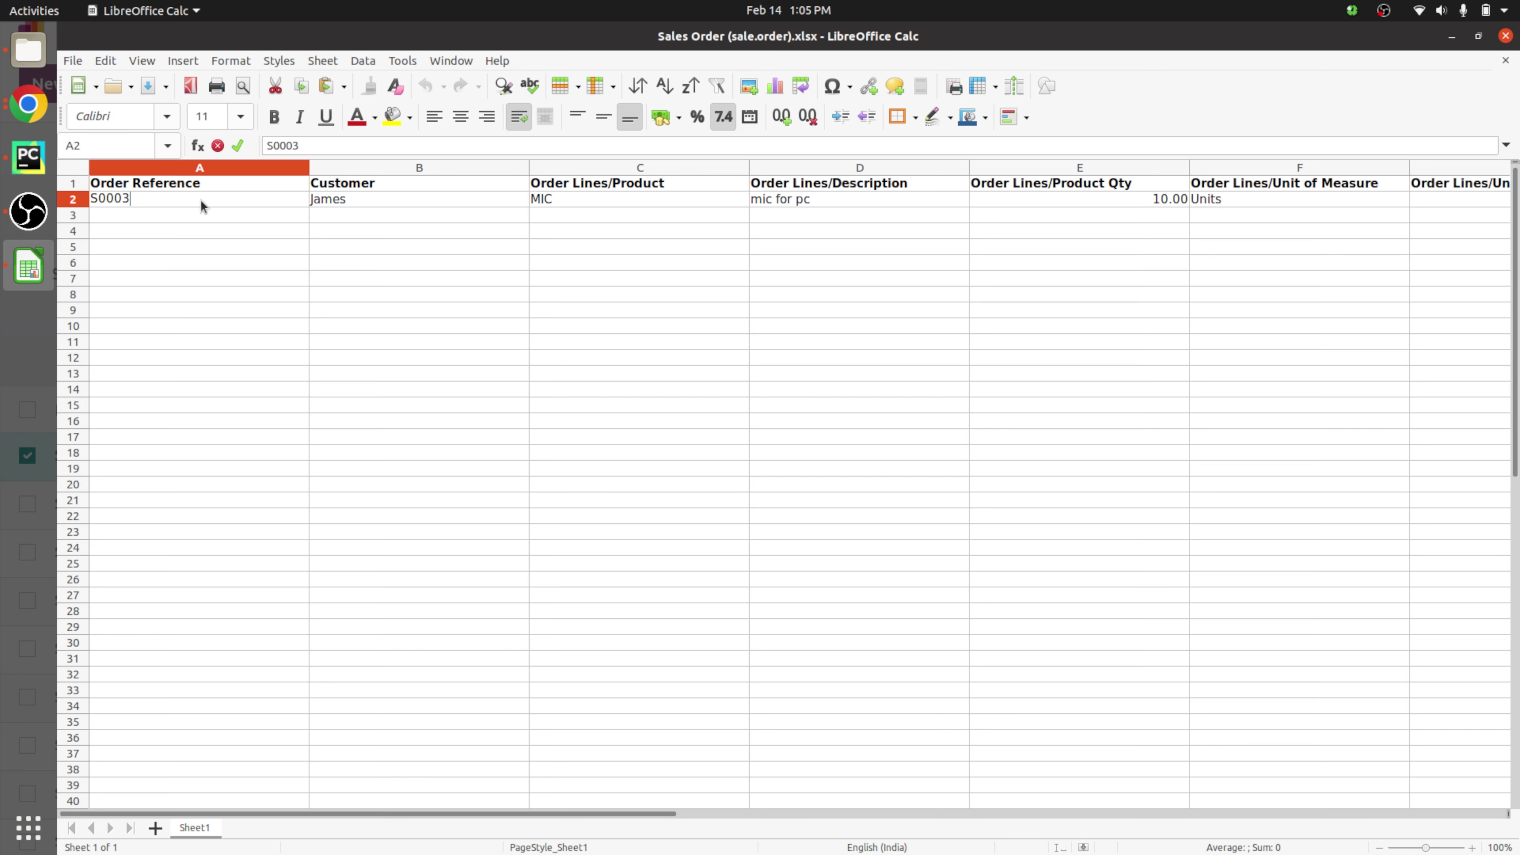
# In the exported Calc sheet, replace the order reference in A2 and the customer's name in B2 with new ones.
pyautogui.write('50')
pyautogui.click(371, 199)
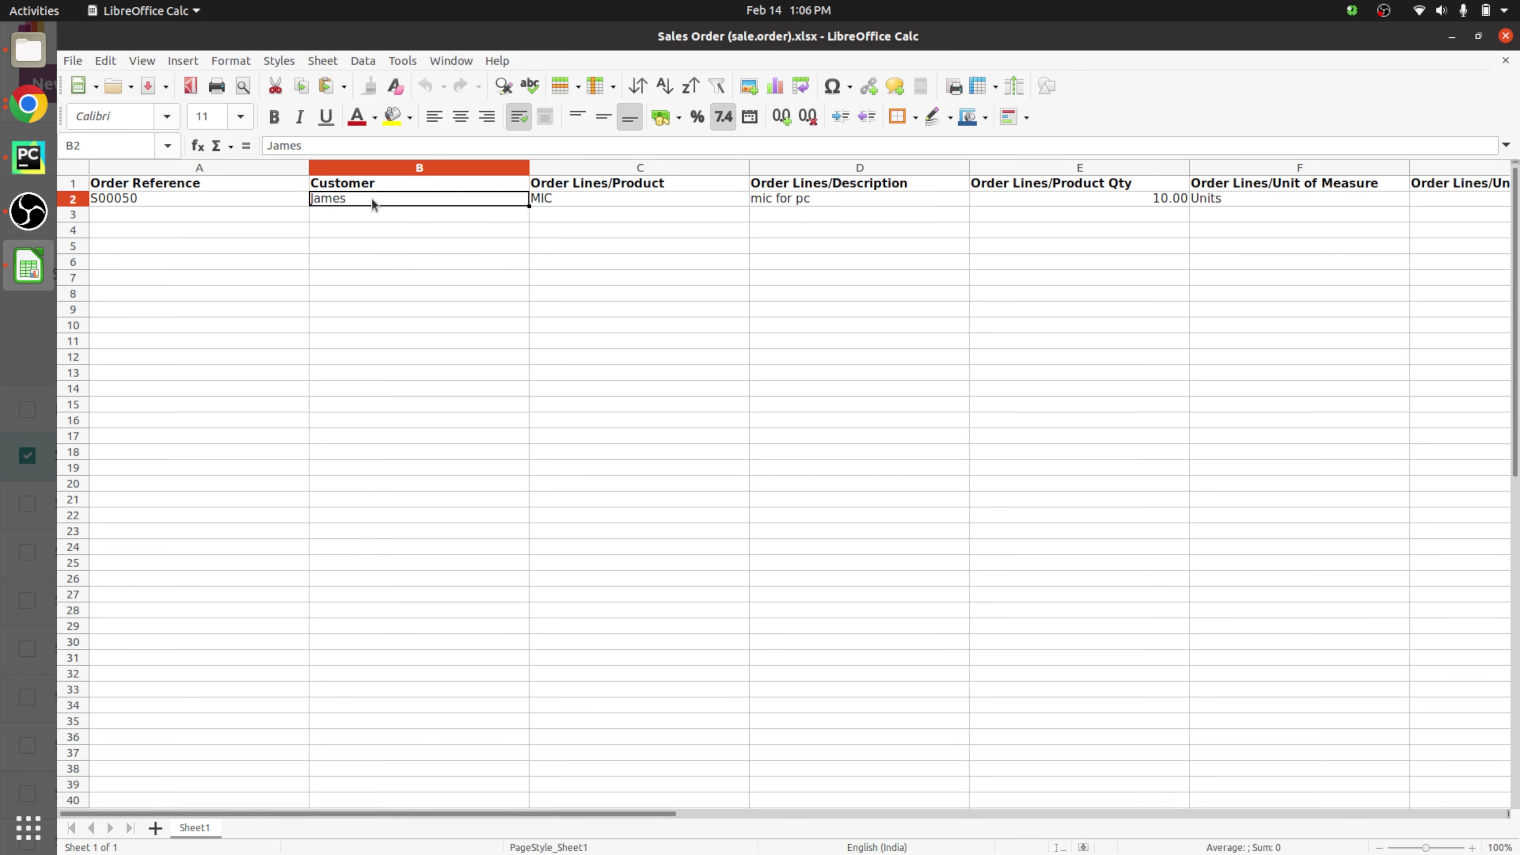
pyautogui.doubleClick(372, 199)
pyautogui.press('BackSpace')
pyautogui.press('BackSpace')
pyautogui.press('BackSpace')
pyautogui.press('BackSpace')
pyautogui.press('BackSpace')
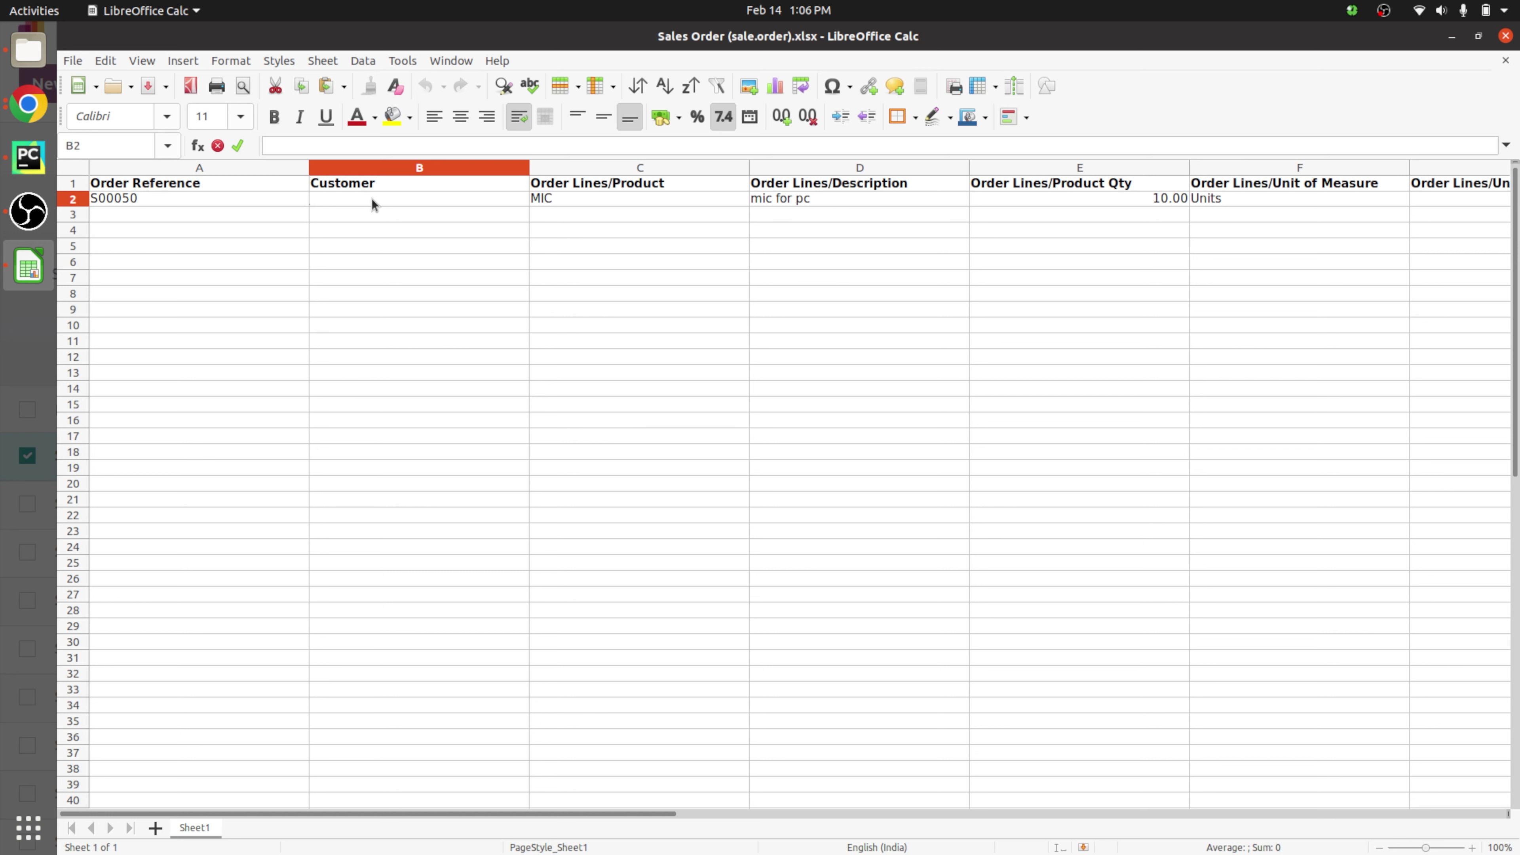
pyautogui.write('Jhonny')
# Replace the order line product in C2 with "Samsung s24".
pyautogui.click(632, 200)
pyautogui.press('BackSpace')
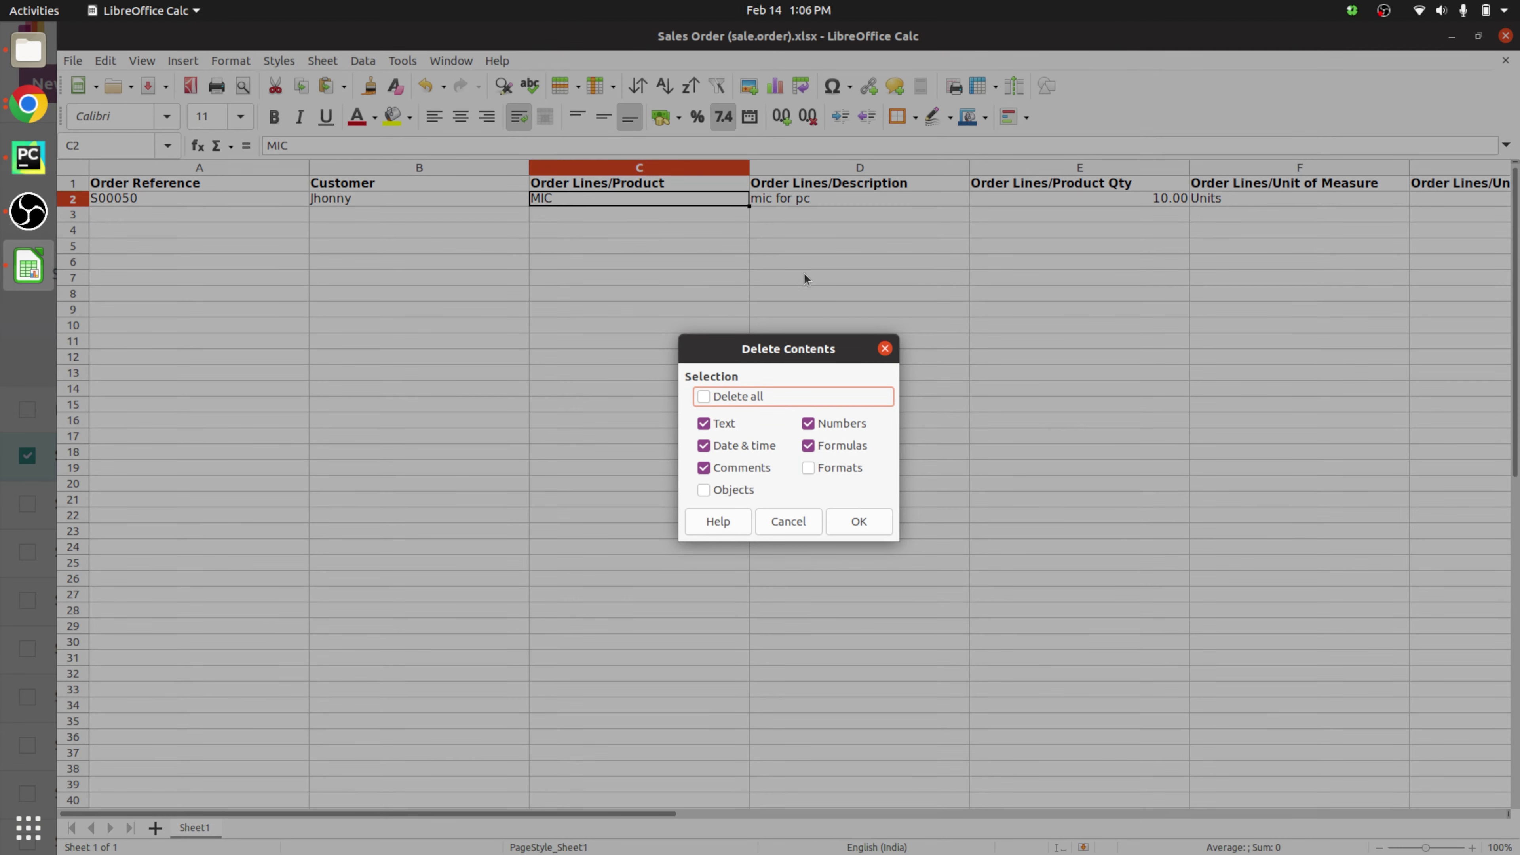
pyautogui.click(885, 348)
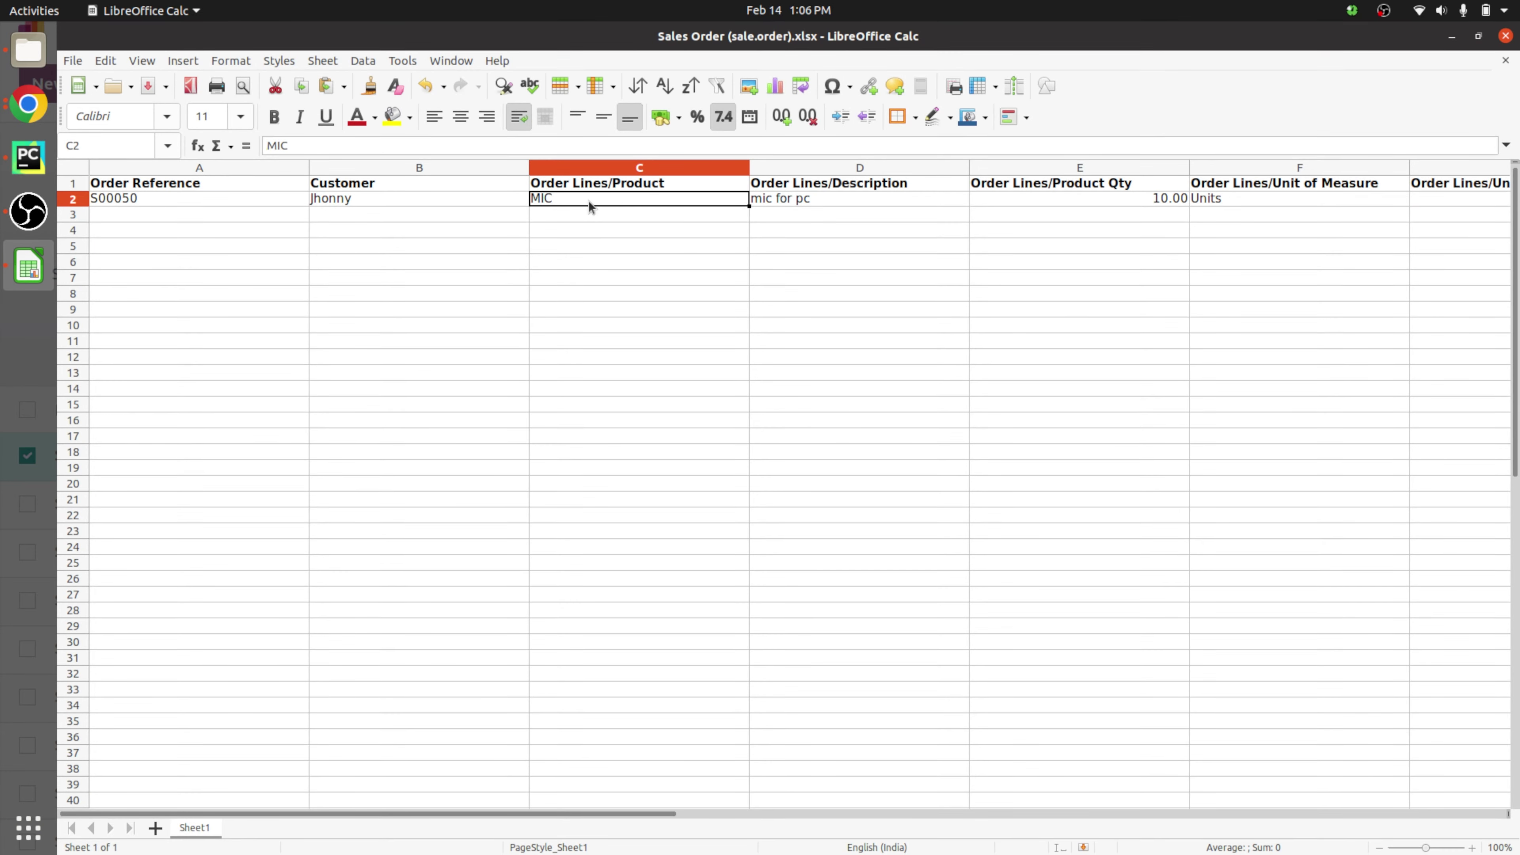
pyautogui.write('Samsun')
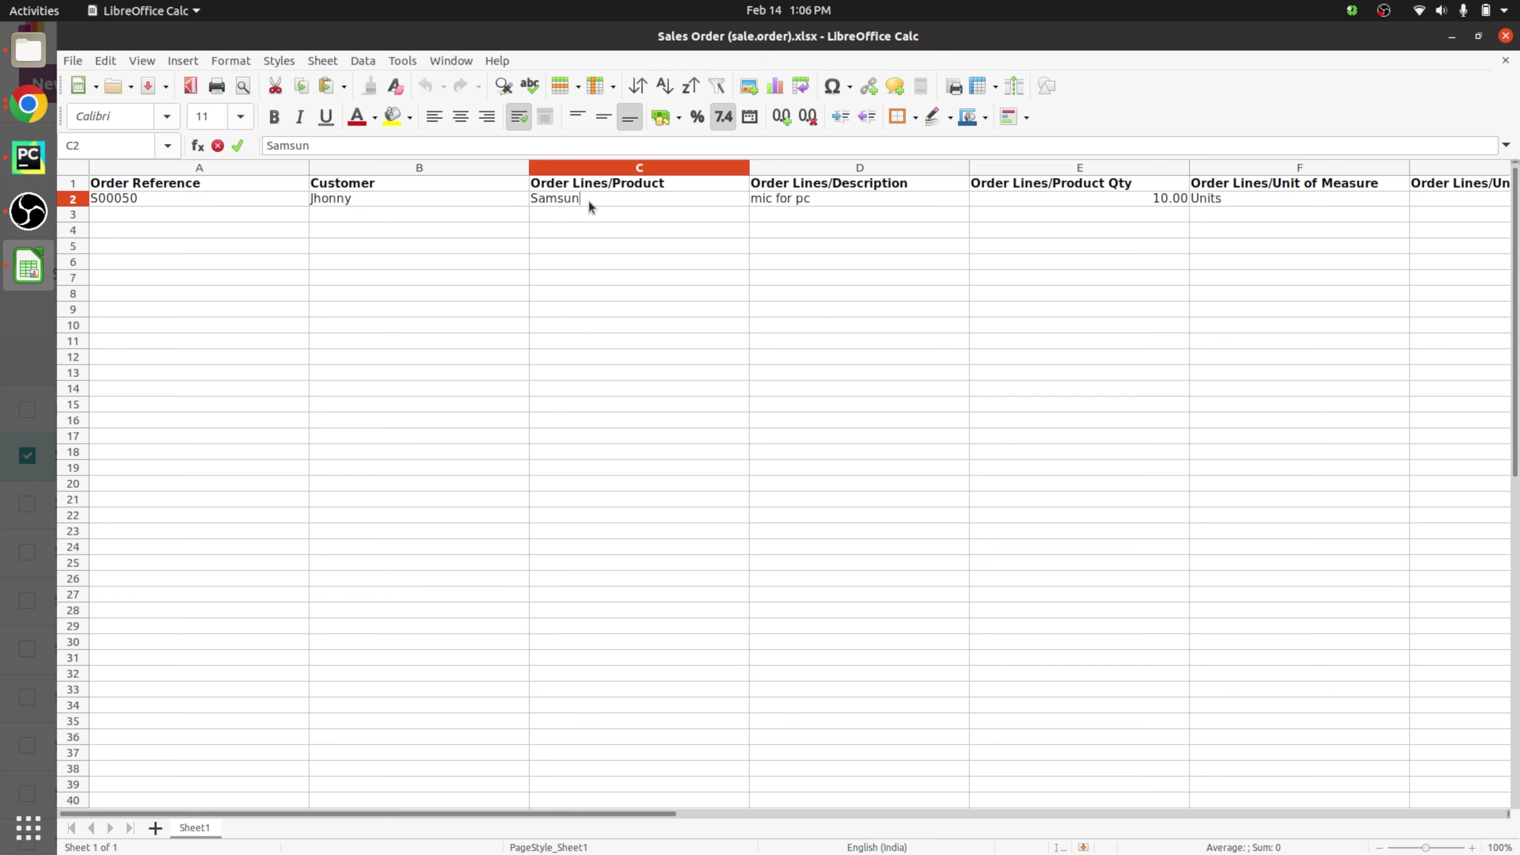
pyautogui.write('g s24')
# Replace the order line description in D2 with "Cell phone".
pyautogui.click(817, 199)
pyautogui.doubleClick(817, 197)
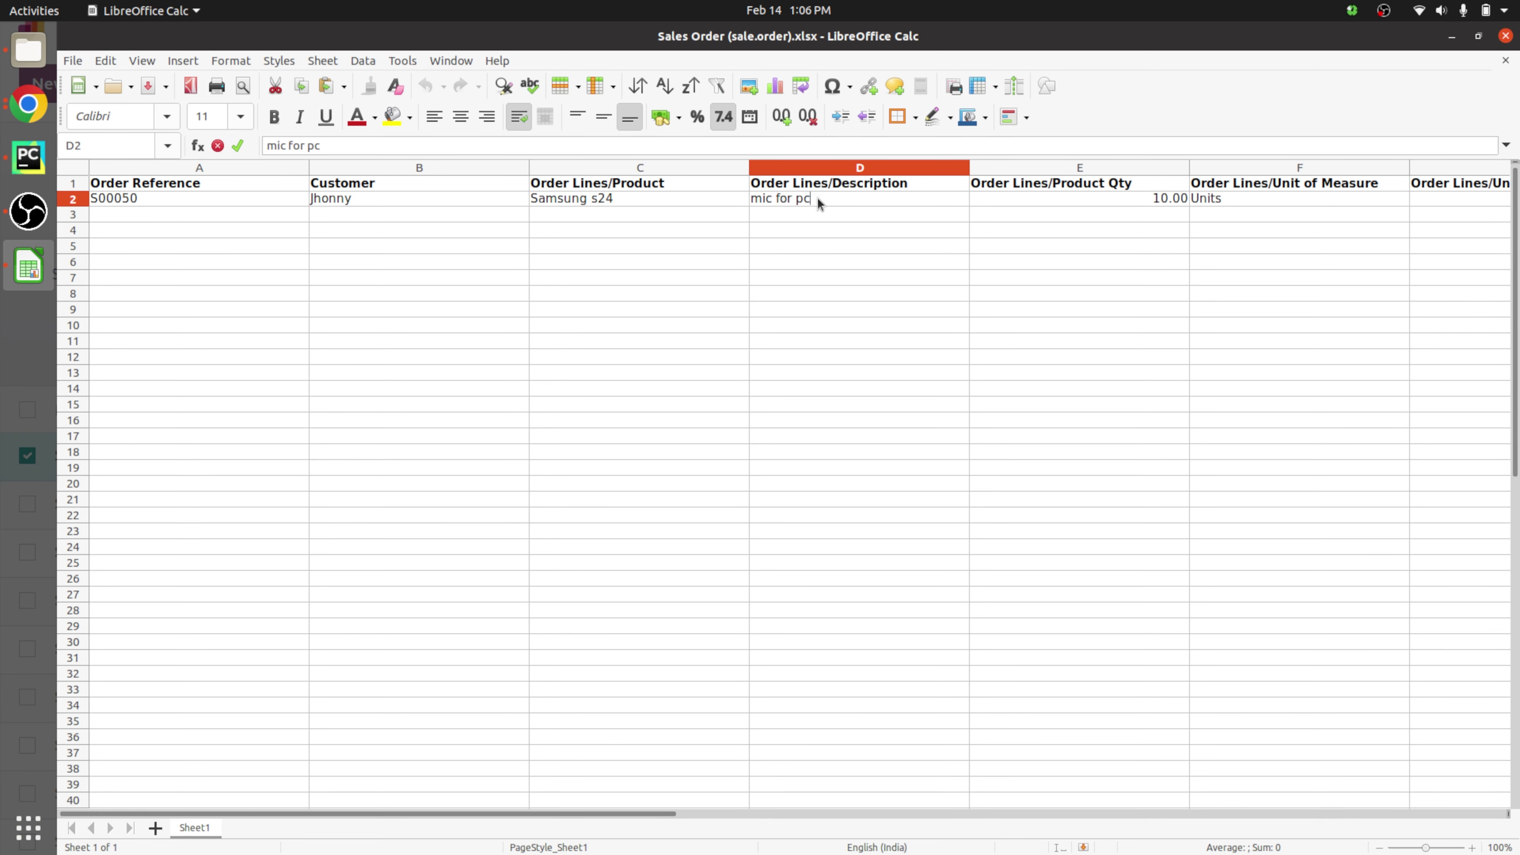
pyautogui.press('BackSpace')
pyautogui.press('BackSpace')
pyautogui.press('BackSpace')
pyautogui.press('BackSpace')
pyautogui.press('BackSpace')
pyautogui.press('BackSpace')
pyautogui.press('BackSpace')
pyautogui.press('BackSpace')
pyautogui.press('BackSpace')
pyautogui.write('Cell phone')
# Set the order line's product quantity in E2 to 5.
pyautogui.click(1033, 201)
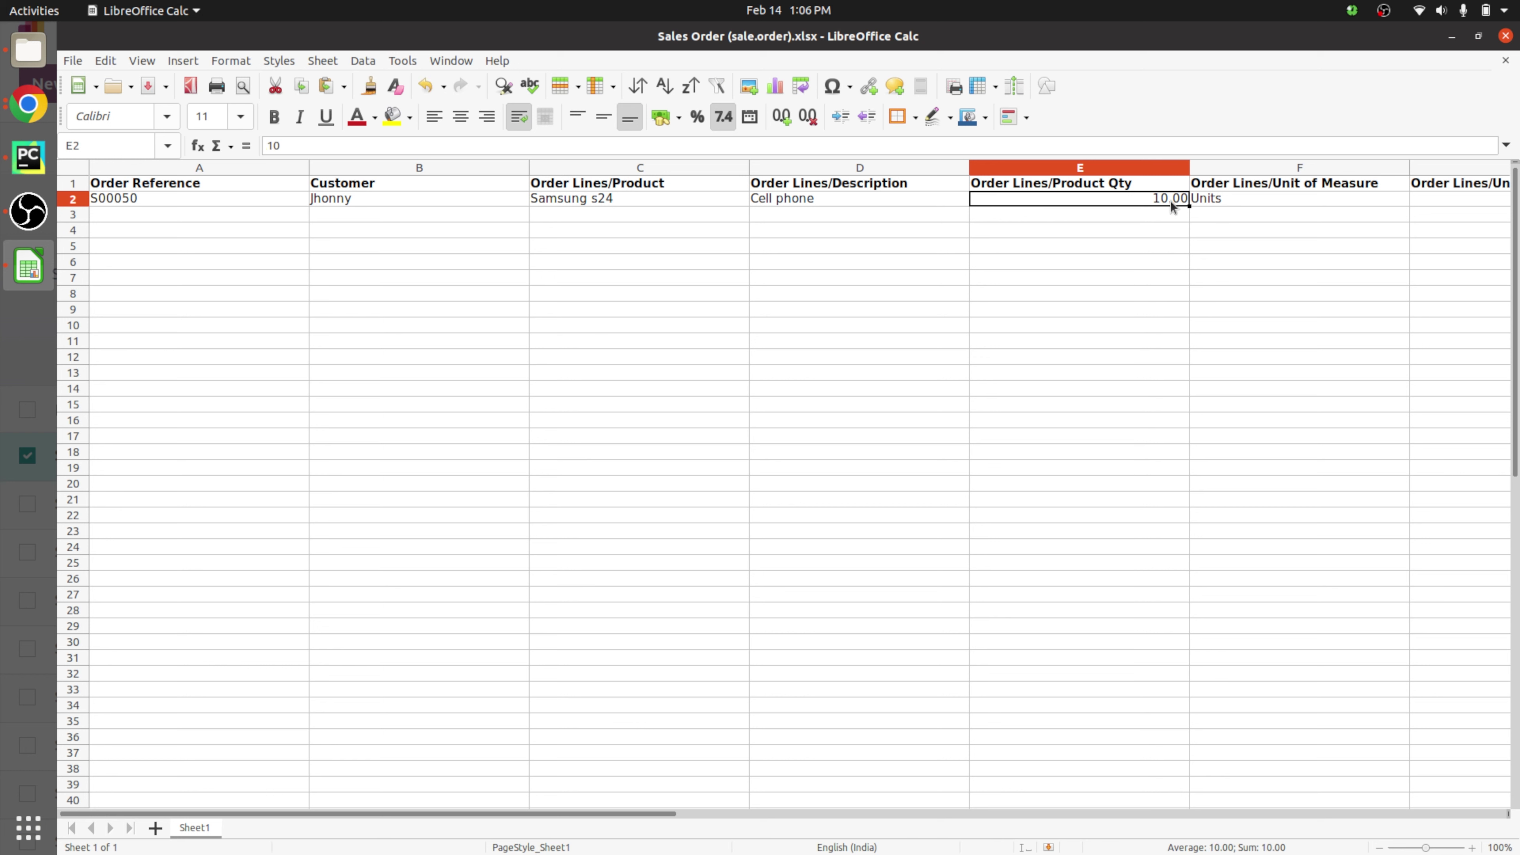
pyautogui.press('BackSpace')
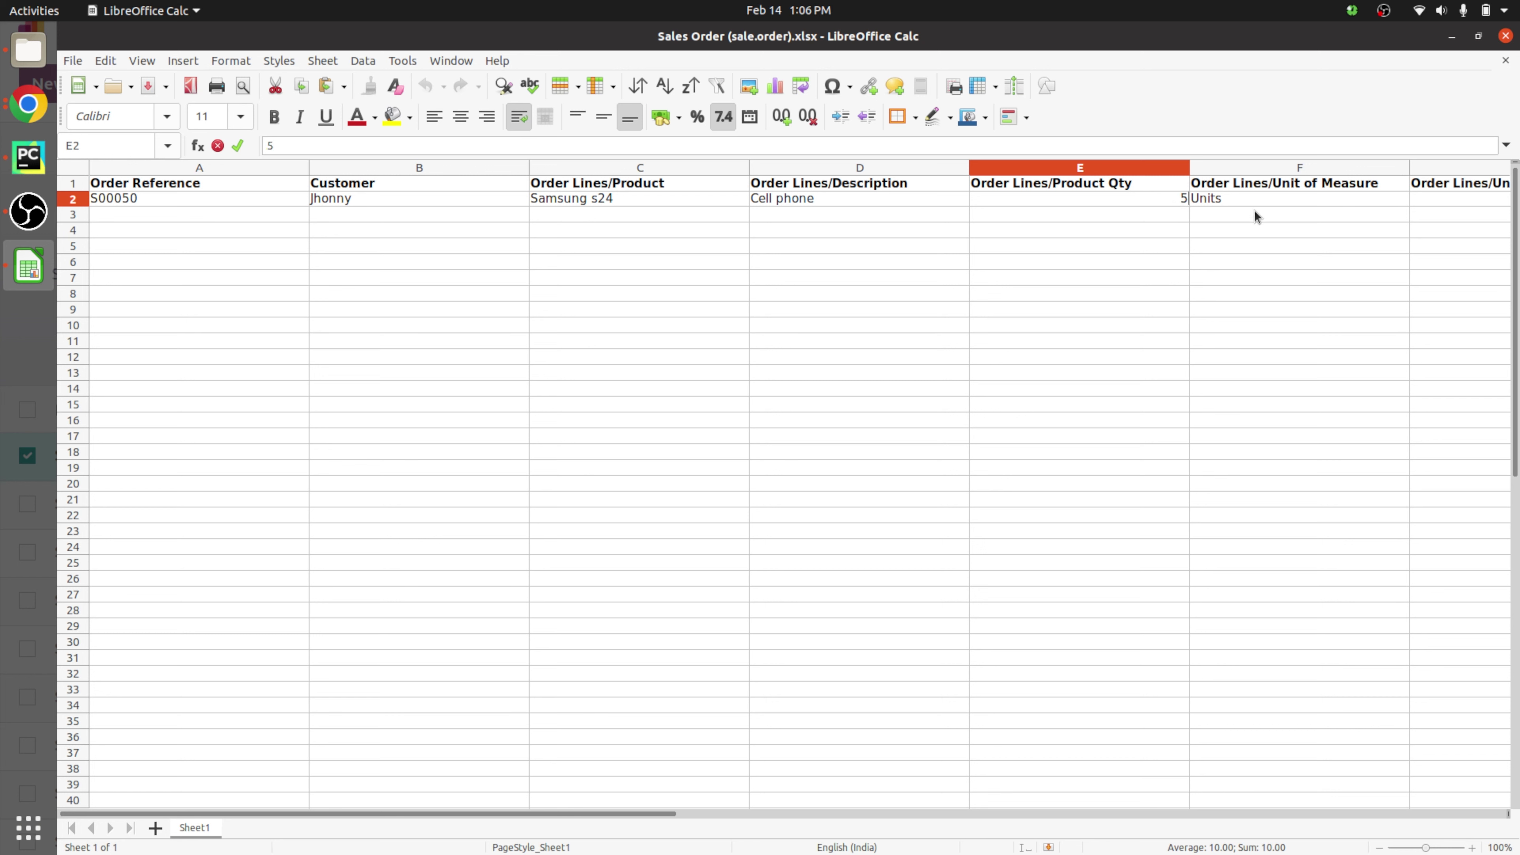
pyautogui.click(1260, 198)
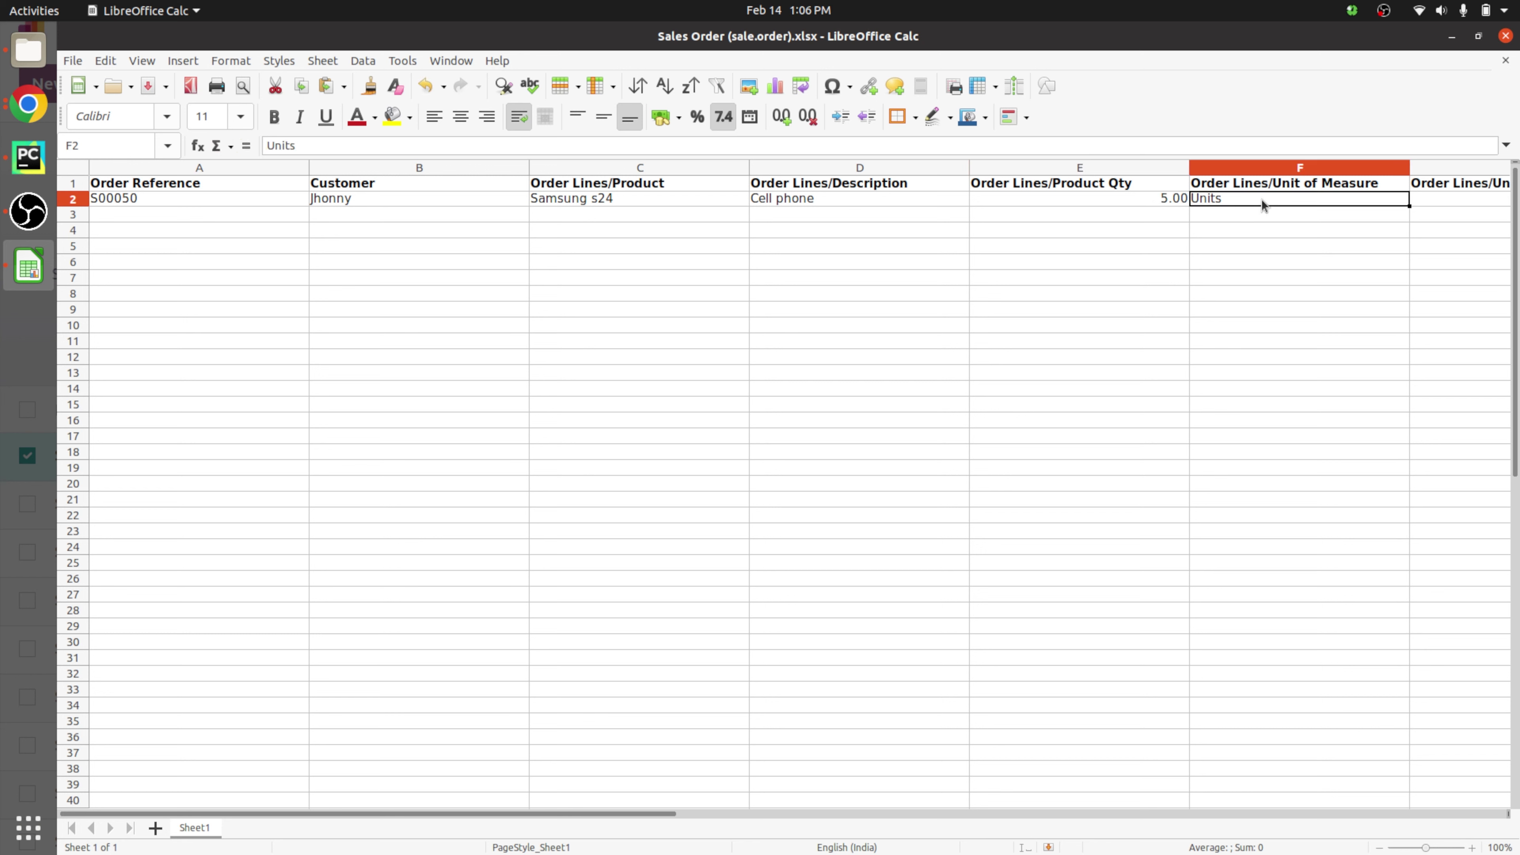
# Set the order line's unit price in G2 to 200 and save the file, keeping the Excel 2007–365 format.
pyautogui.press('Tab')
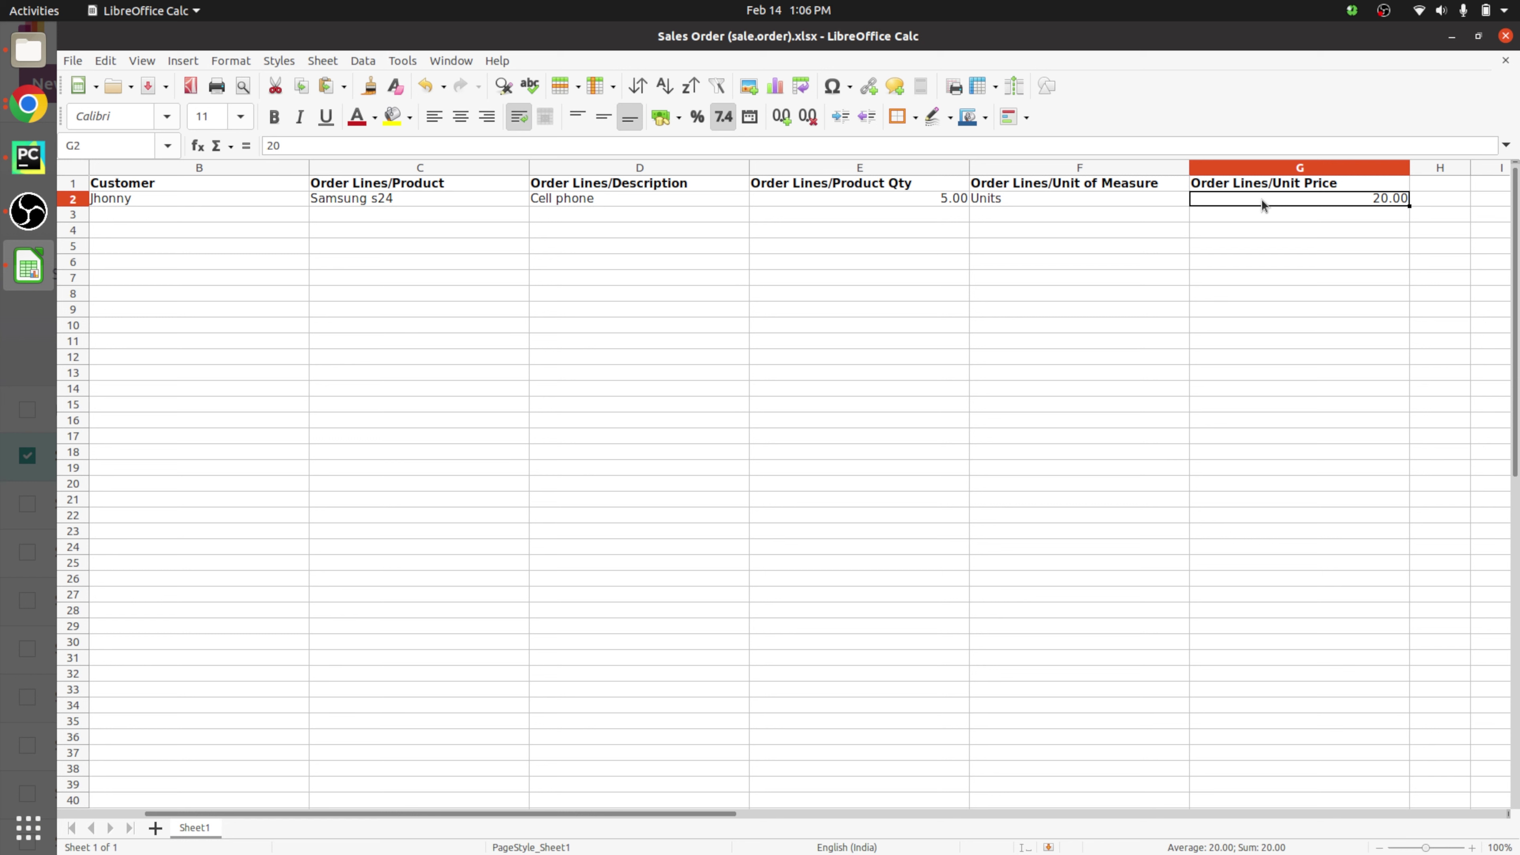
pyautogui.doubleClick(1373, 198)
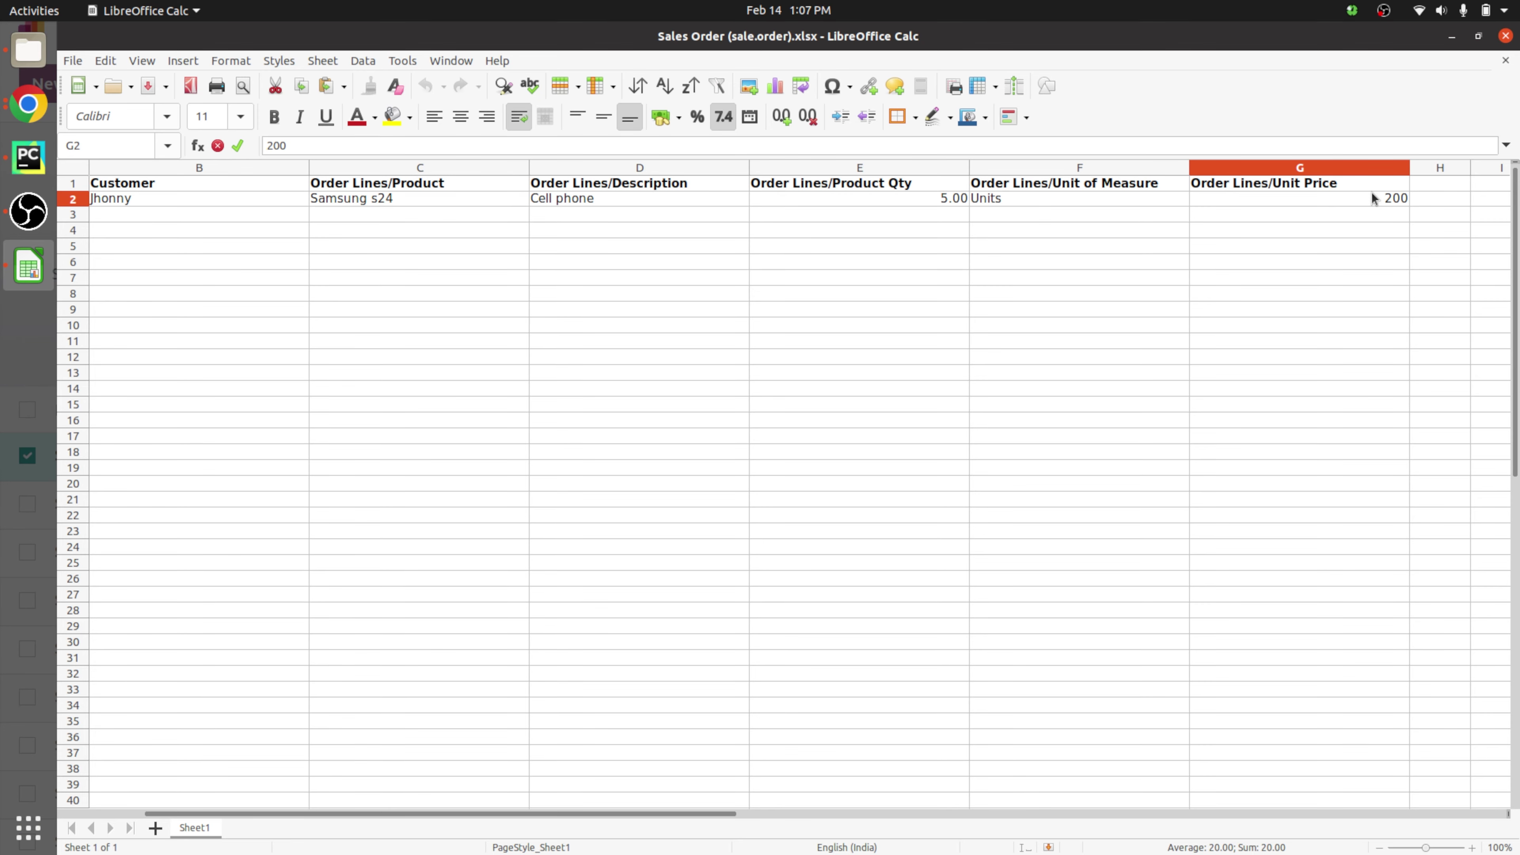
pyautogui.hotkey('ctrl', 's')
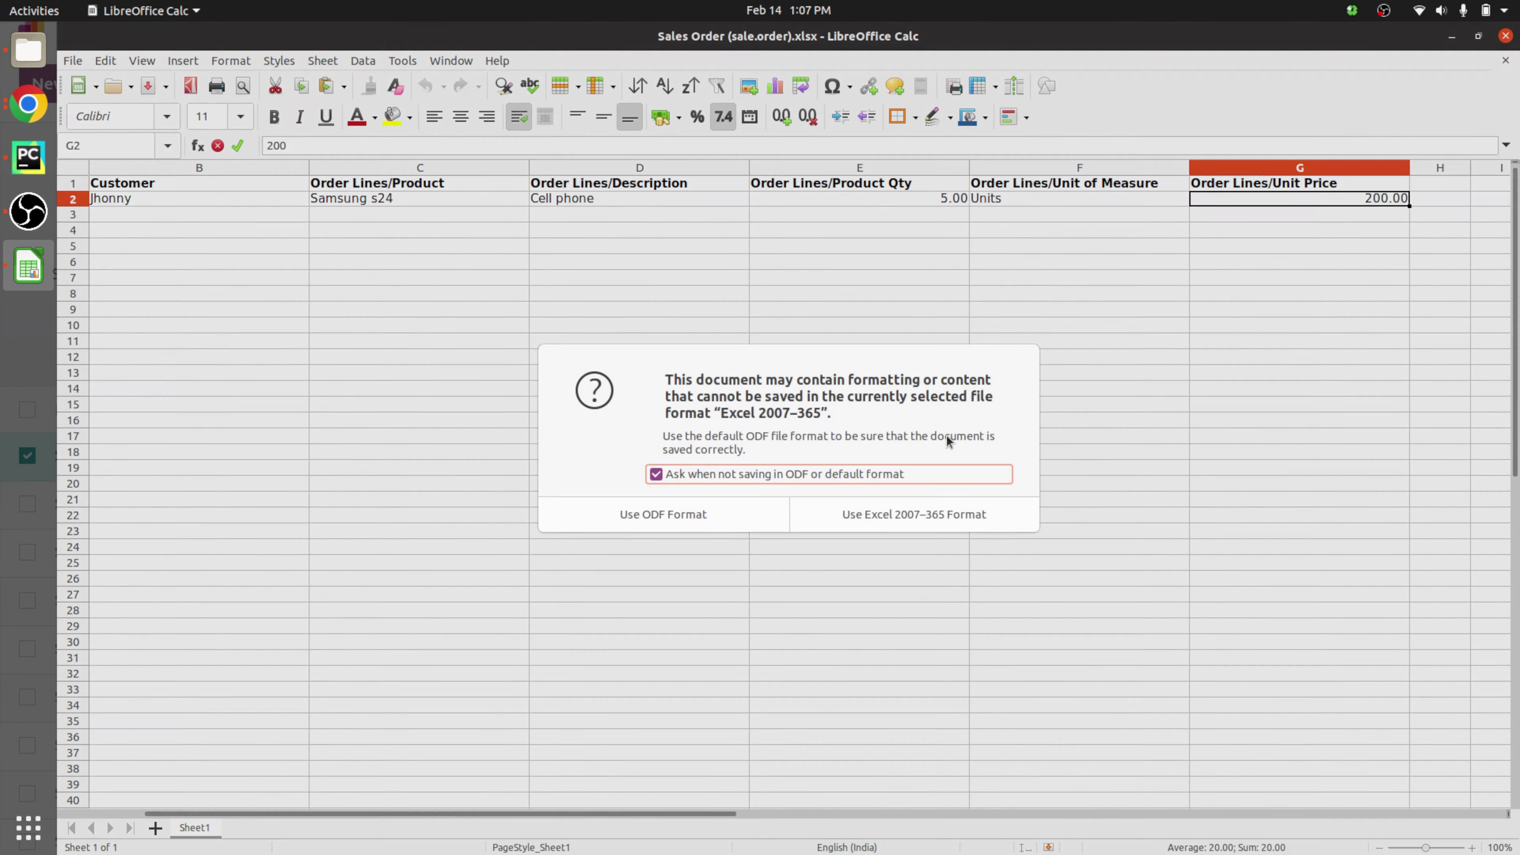
pyautogui.click(871, 513)
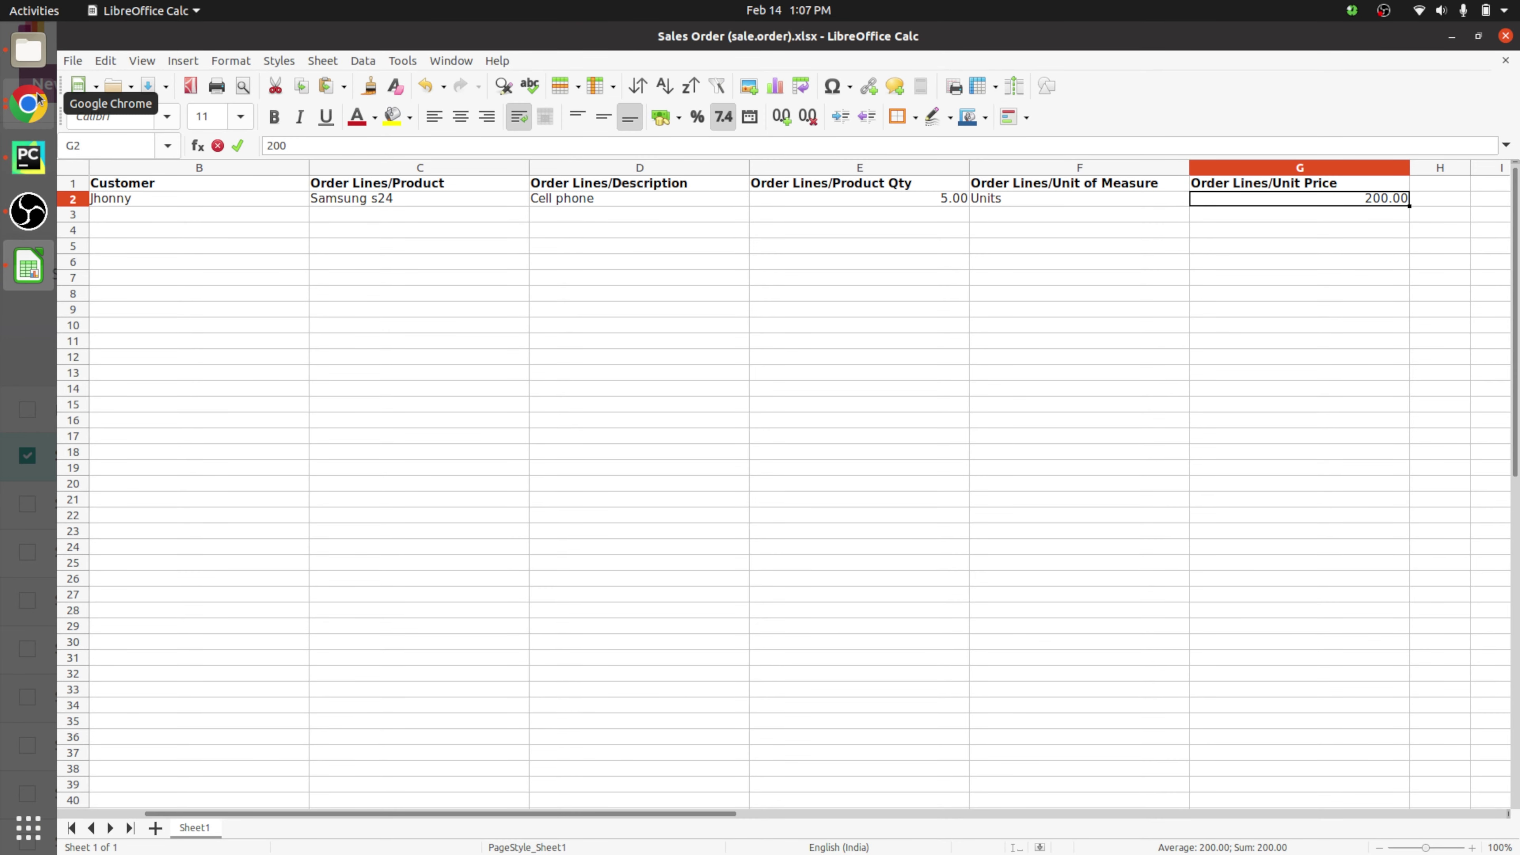
# Switch to the Odoo quotations list in Chrome, deselect the selected quotation, and start importing records.
pyautogui.hotkey('alt', 'Tab')
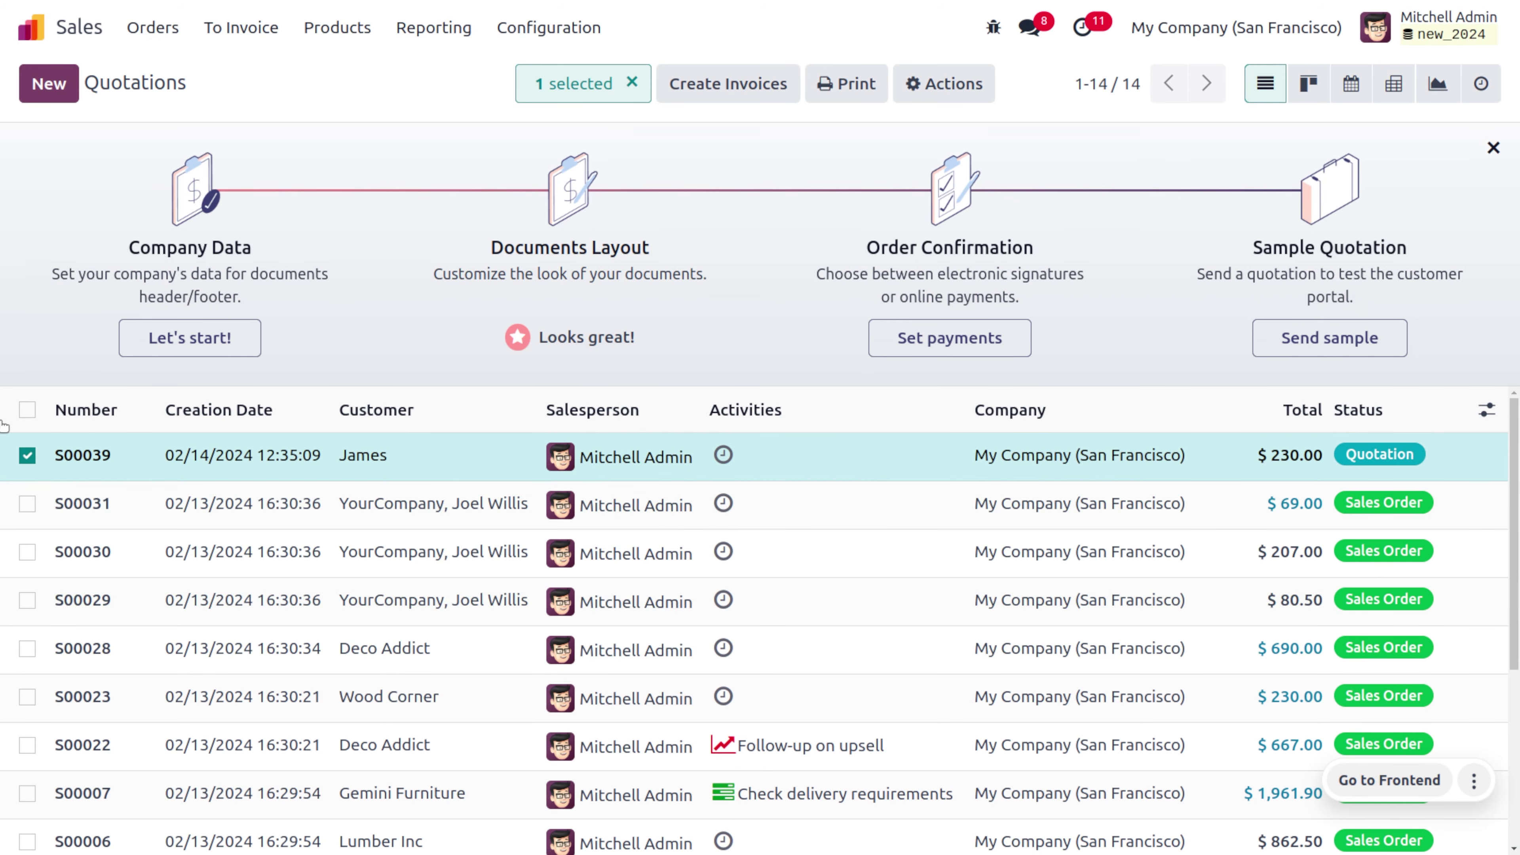
pyautogui.click(27, 455)
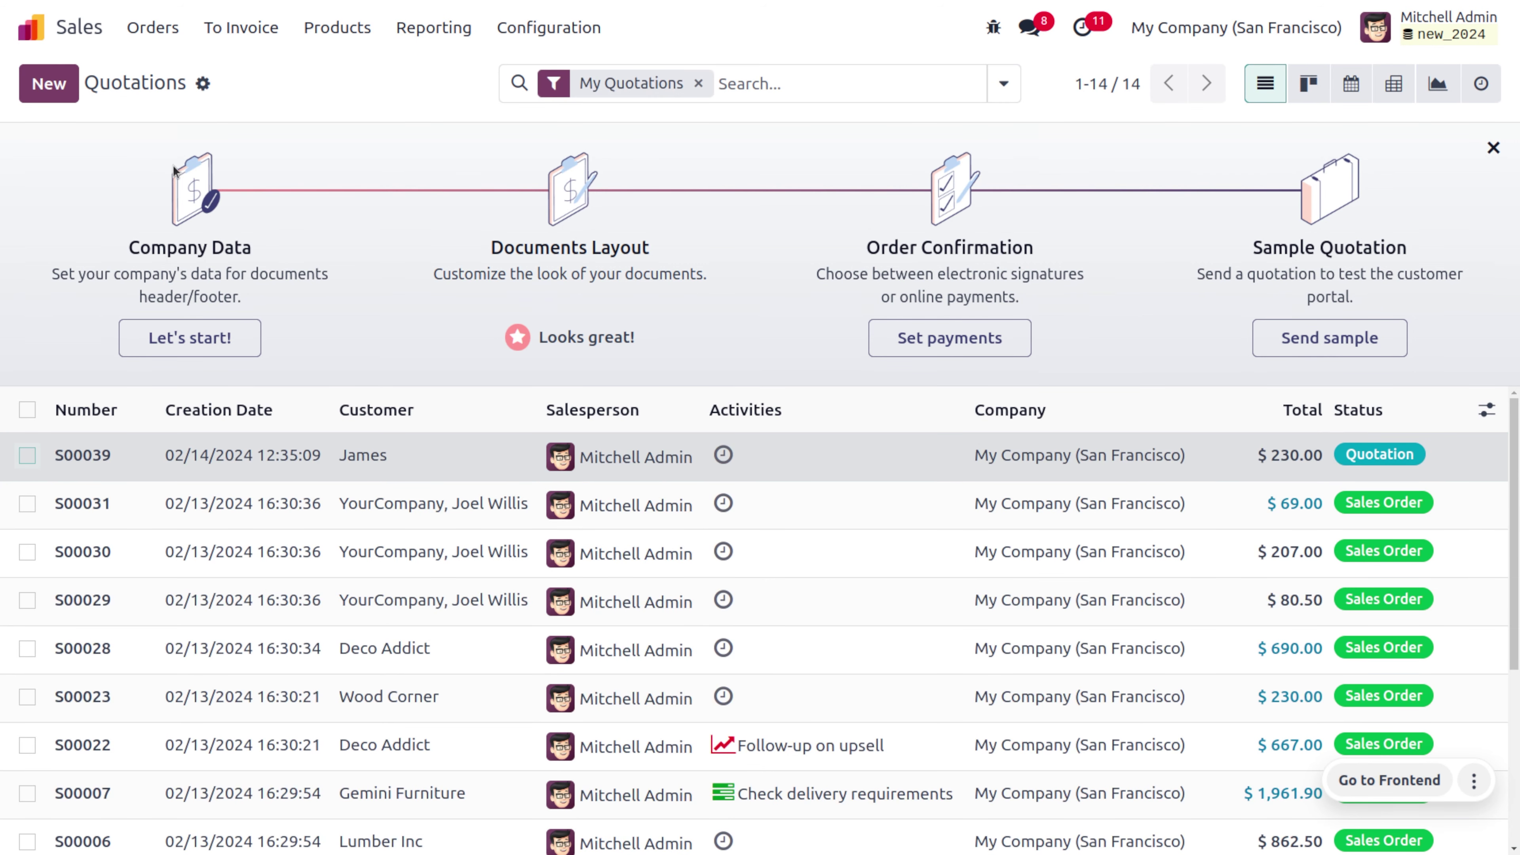
pyautogui.click(203, 84)
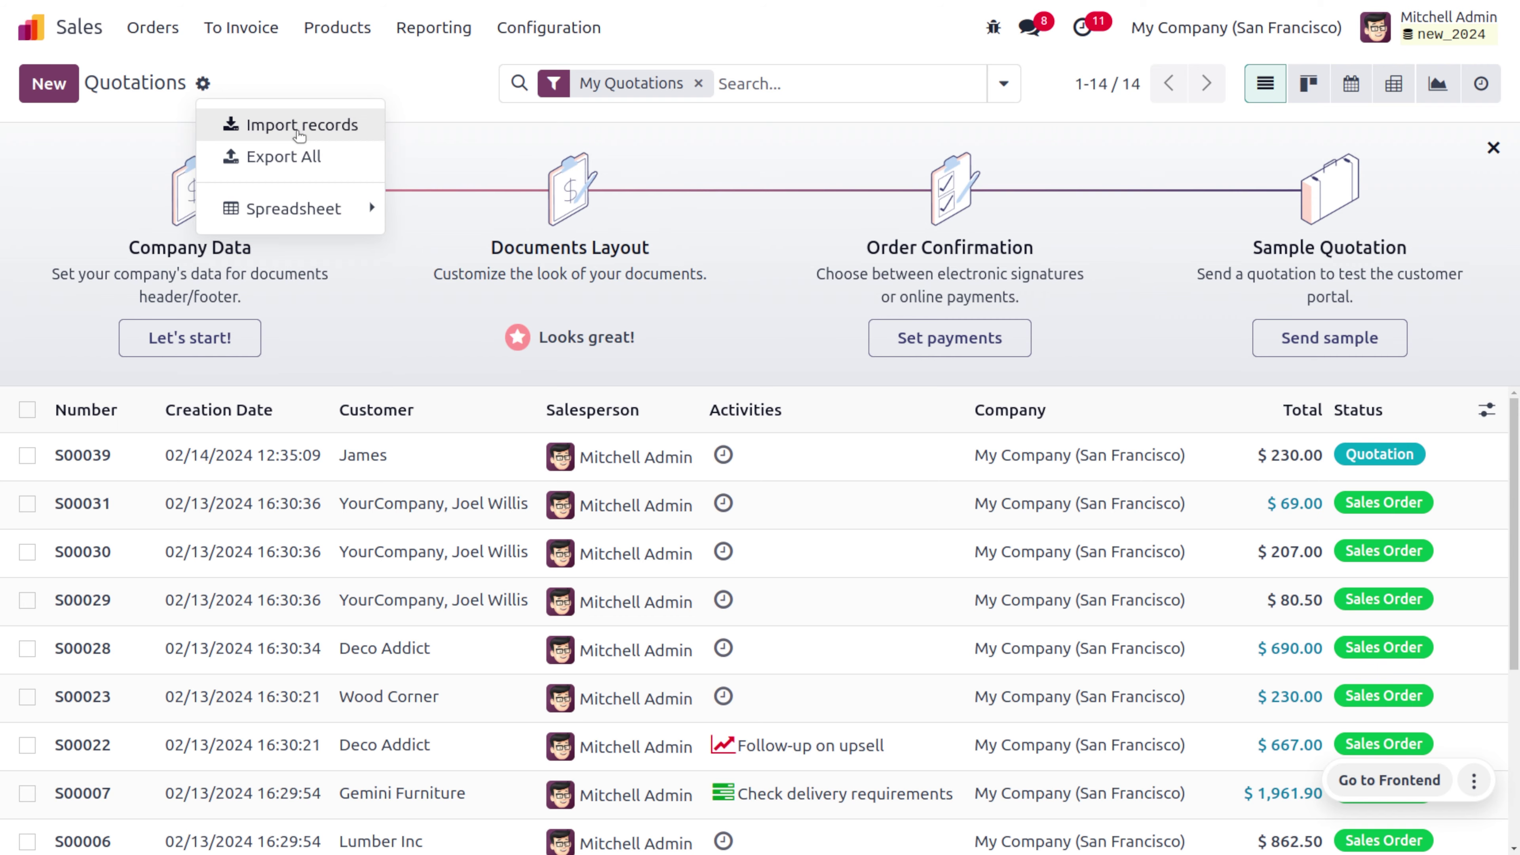
pyautogui.click(299, 133)
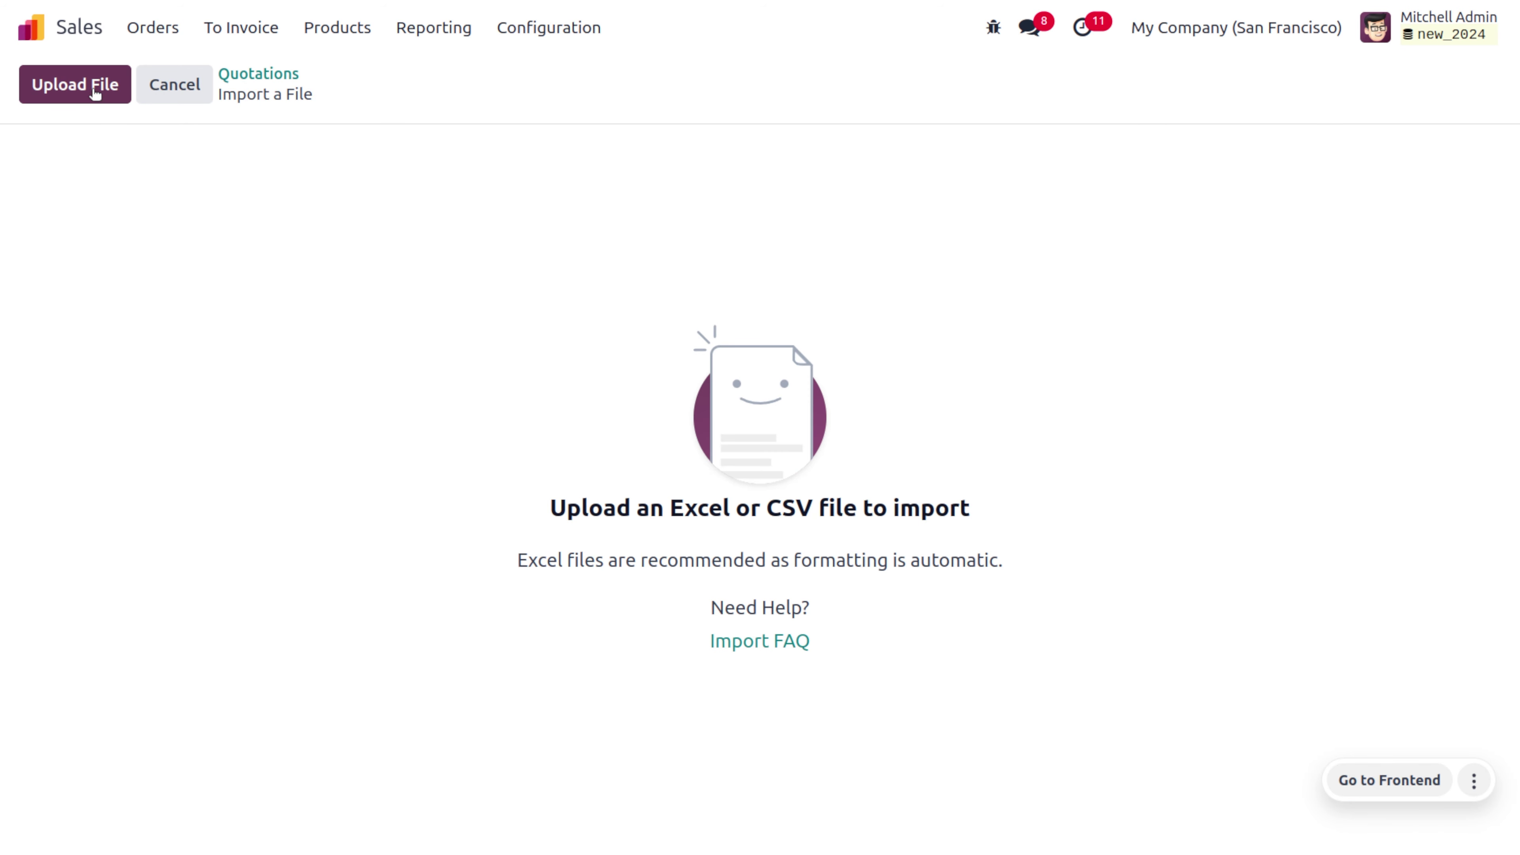
# Upload "Sales Order (sale.order).xlsx" from the Downloads folder as the file to import.
pyautogui.click(95, 95)
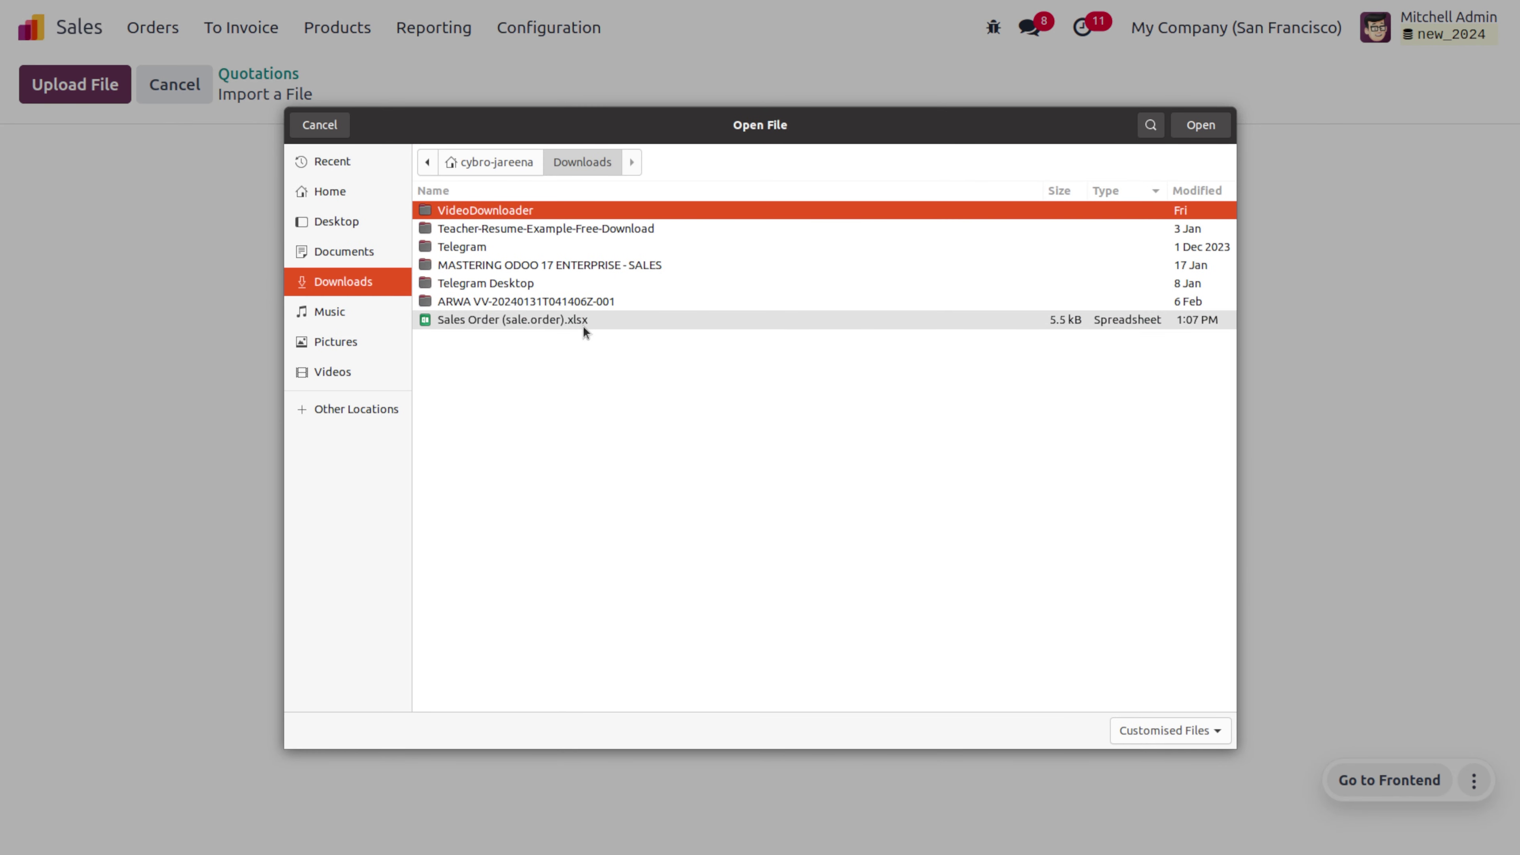
pyautogui.click(583, 323)
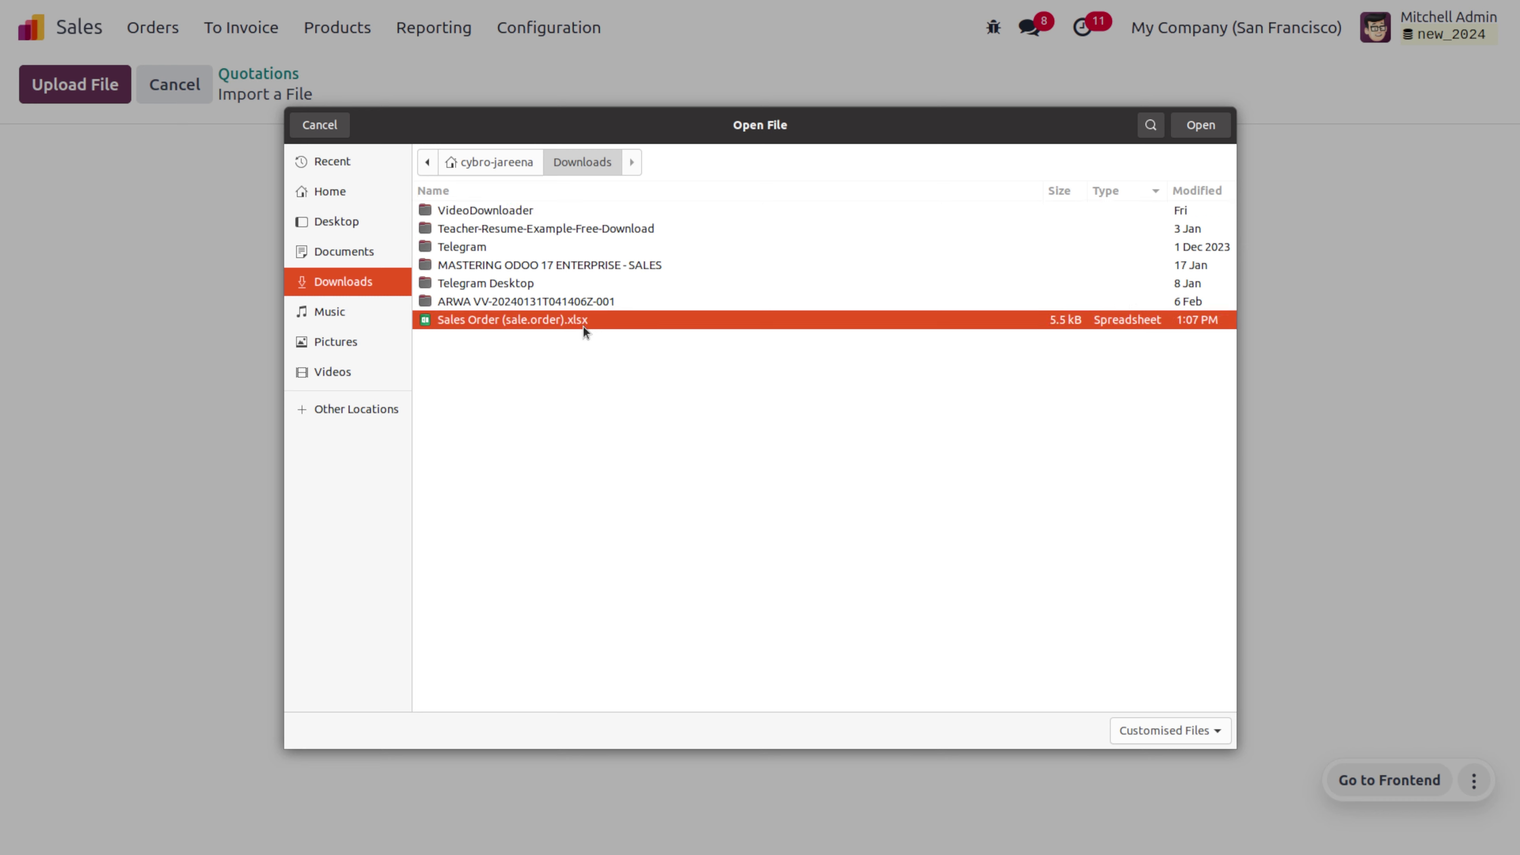
pyautogui.click(1201, 125)
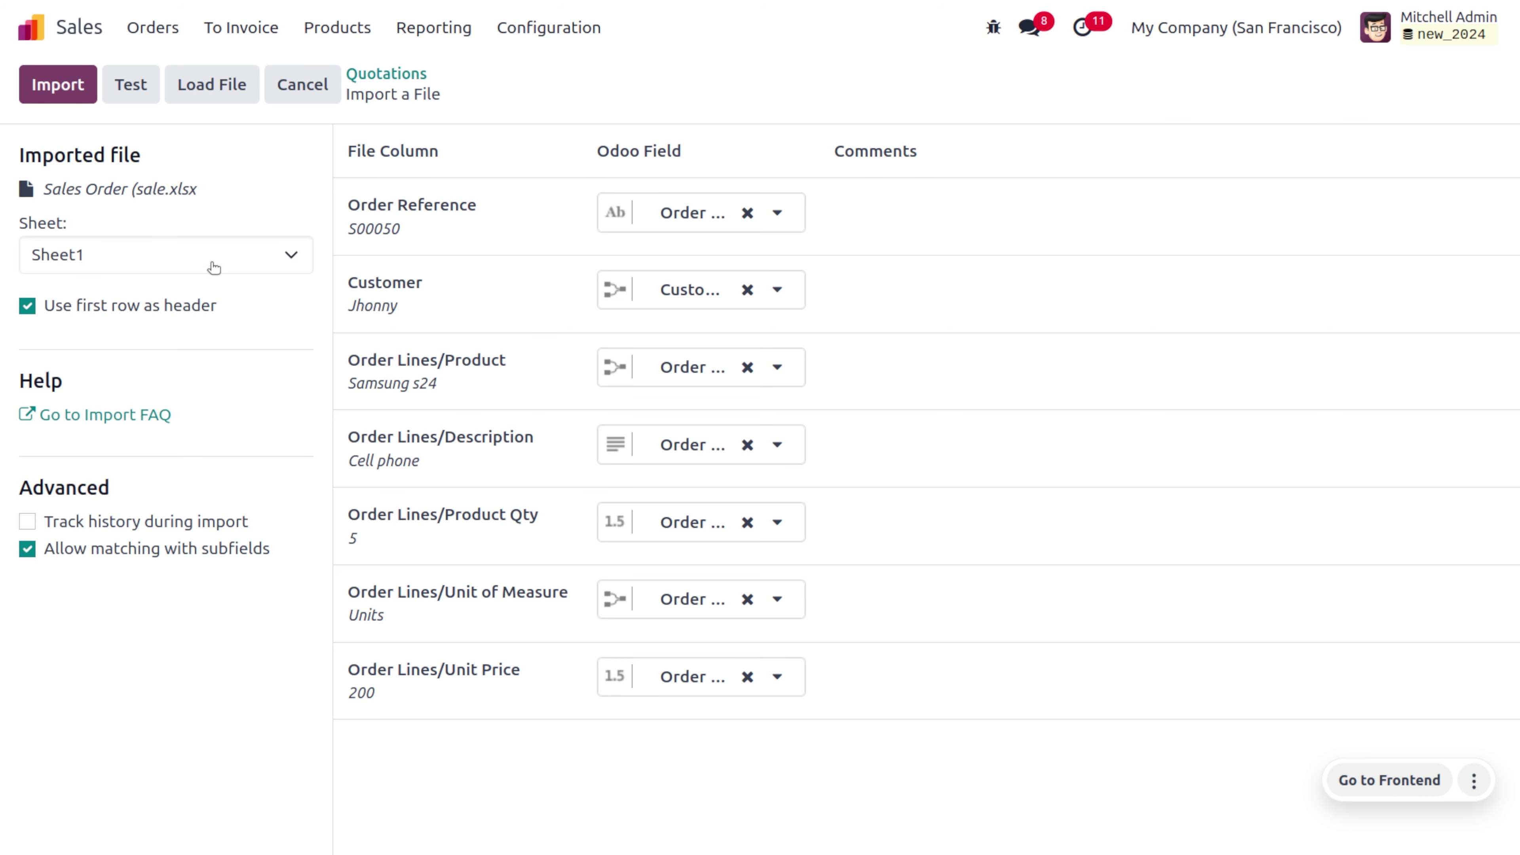
# Test the import and set unmatched Customer values to "Create new values".
pyautogui.click(139, 96)
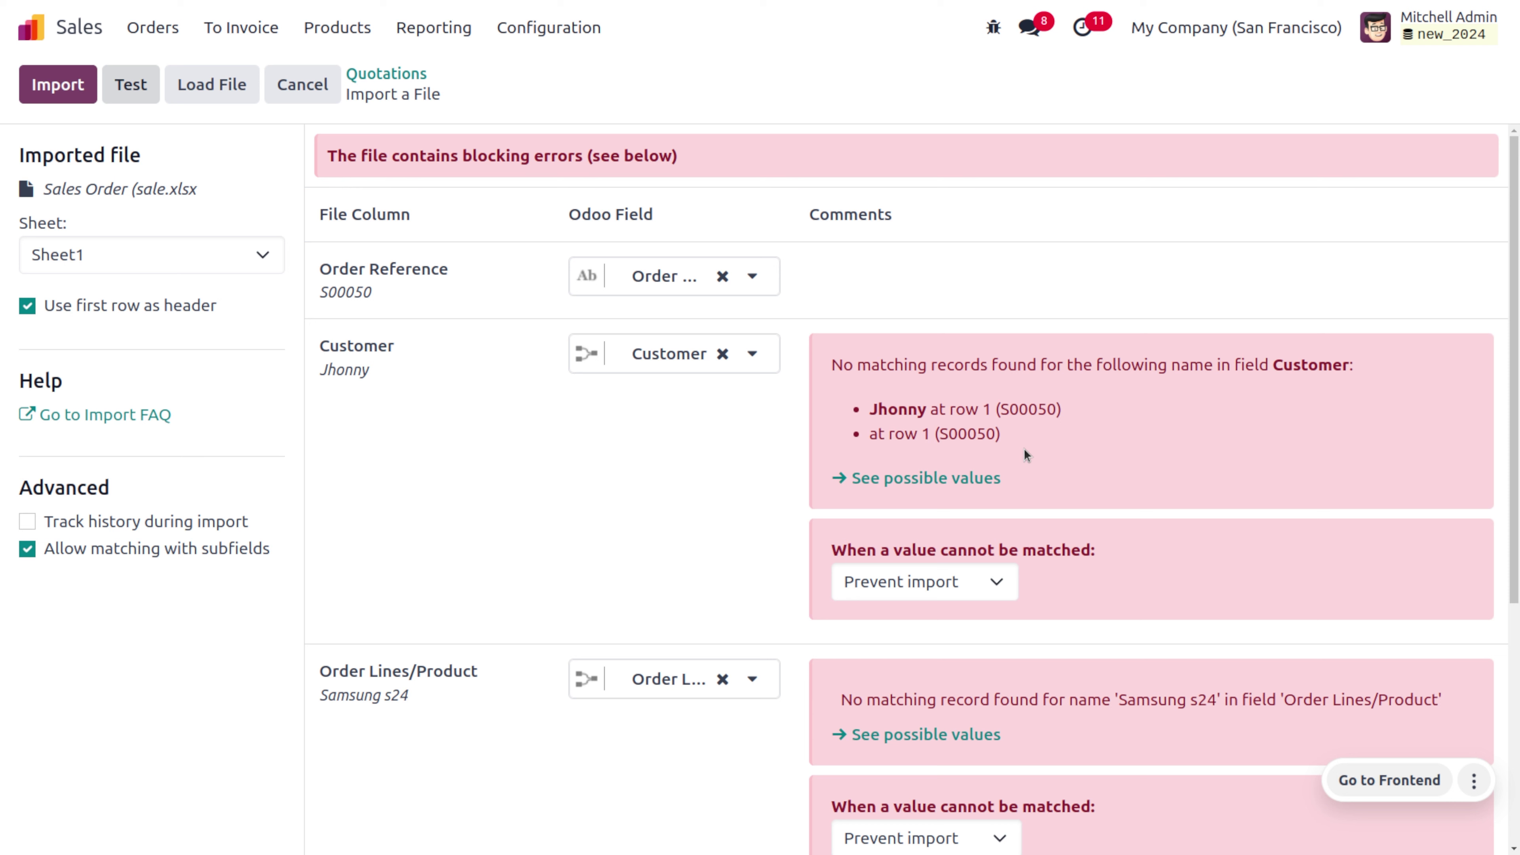
pyautogui.click(966, 589)
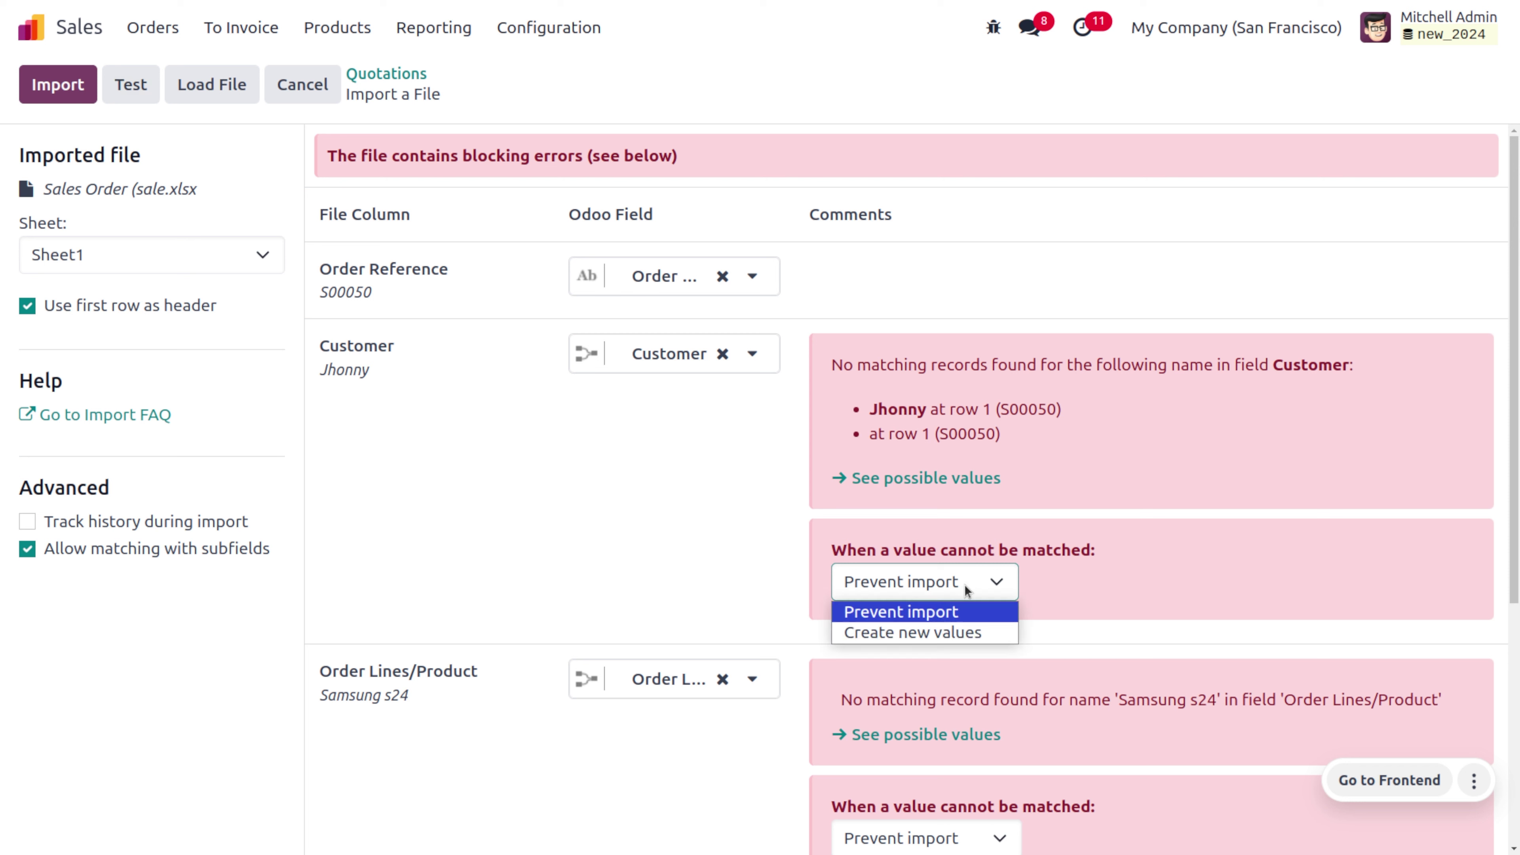
pyautogui.click(966, 627)
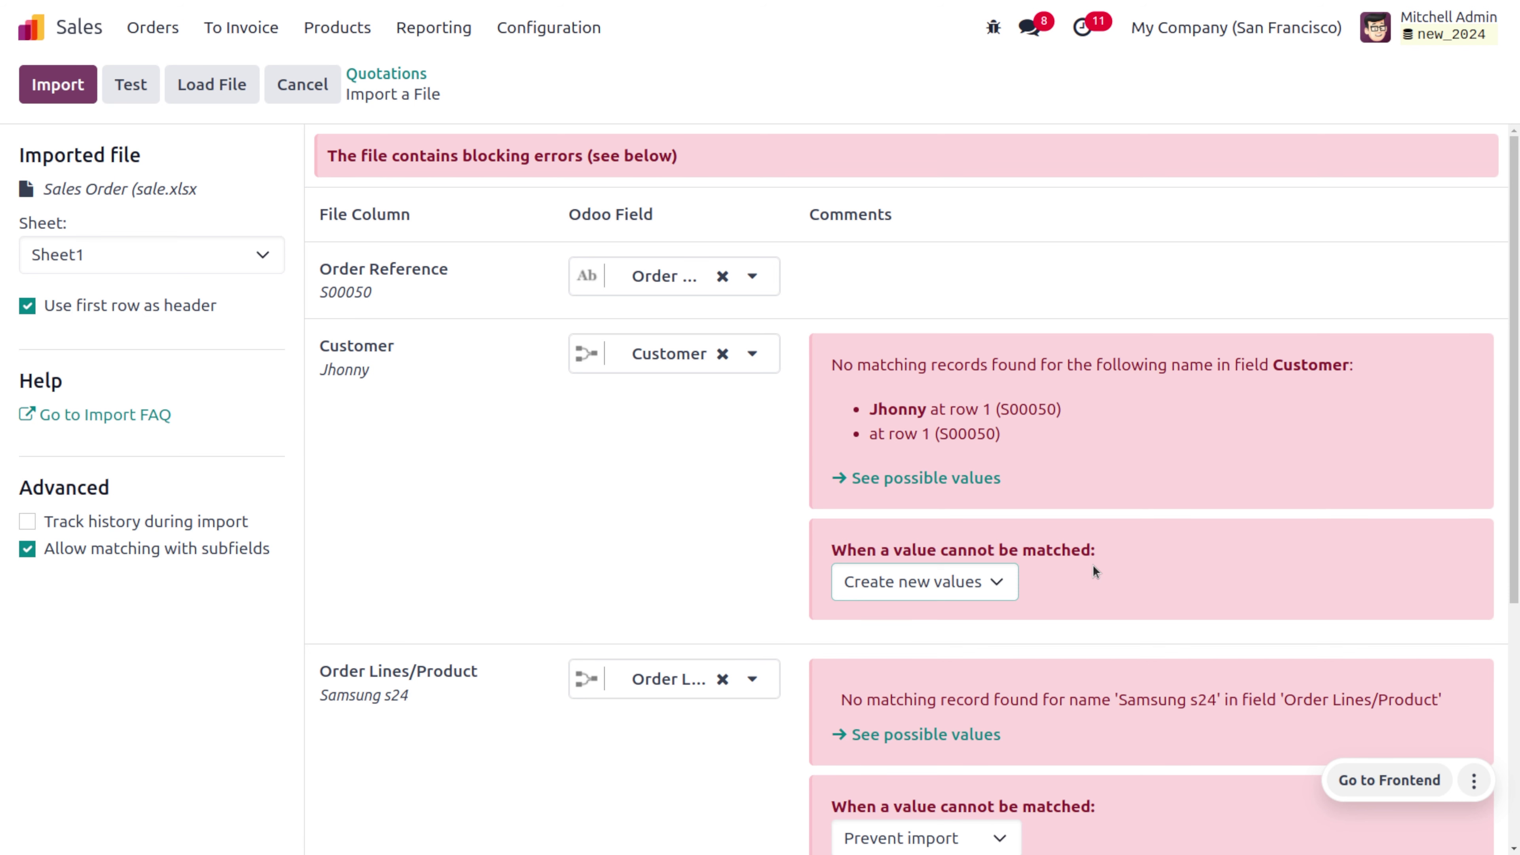
# Set unmatched Order Lines/Product values to "Create new values".
pyautogui.scroll(-3, 1093, 564)
pyautogui.scroll(-1, 1092, 565)
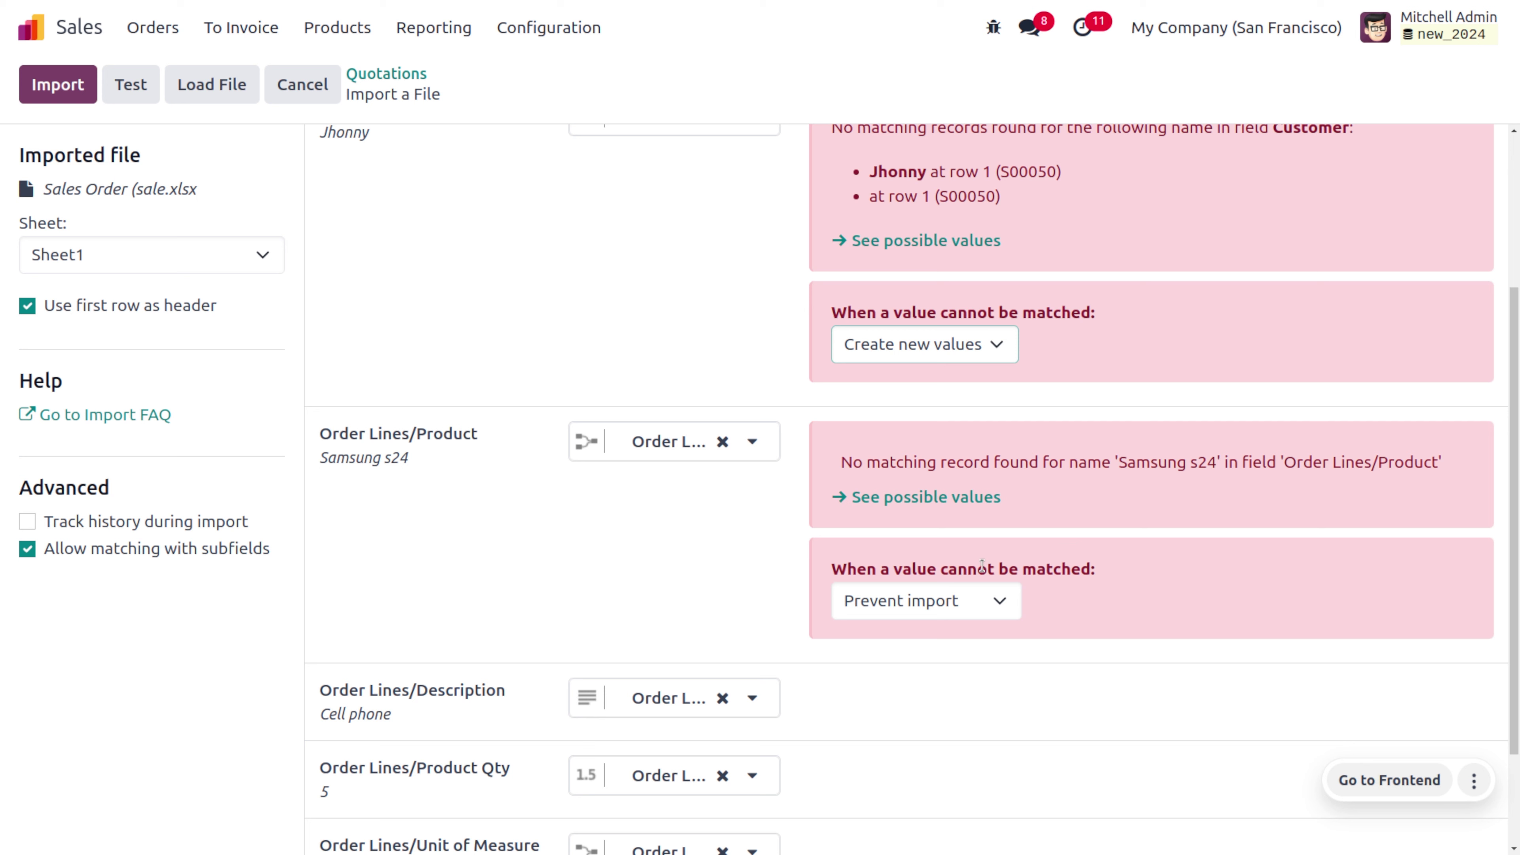
pyautogui.click(946, 599)
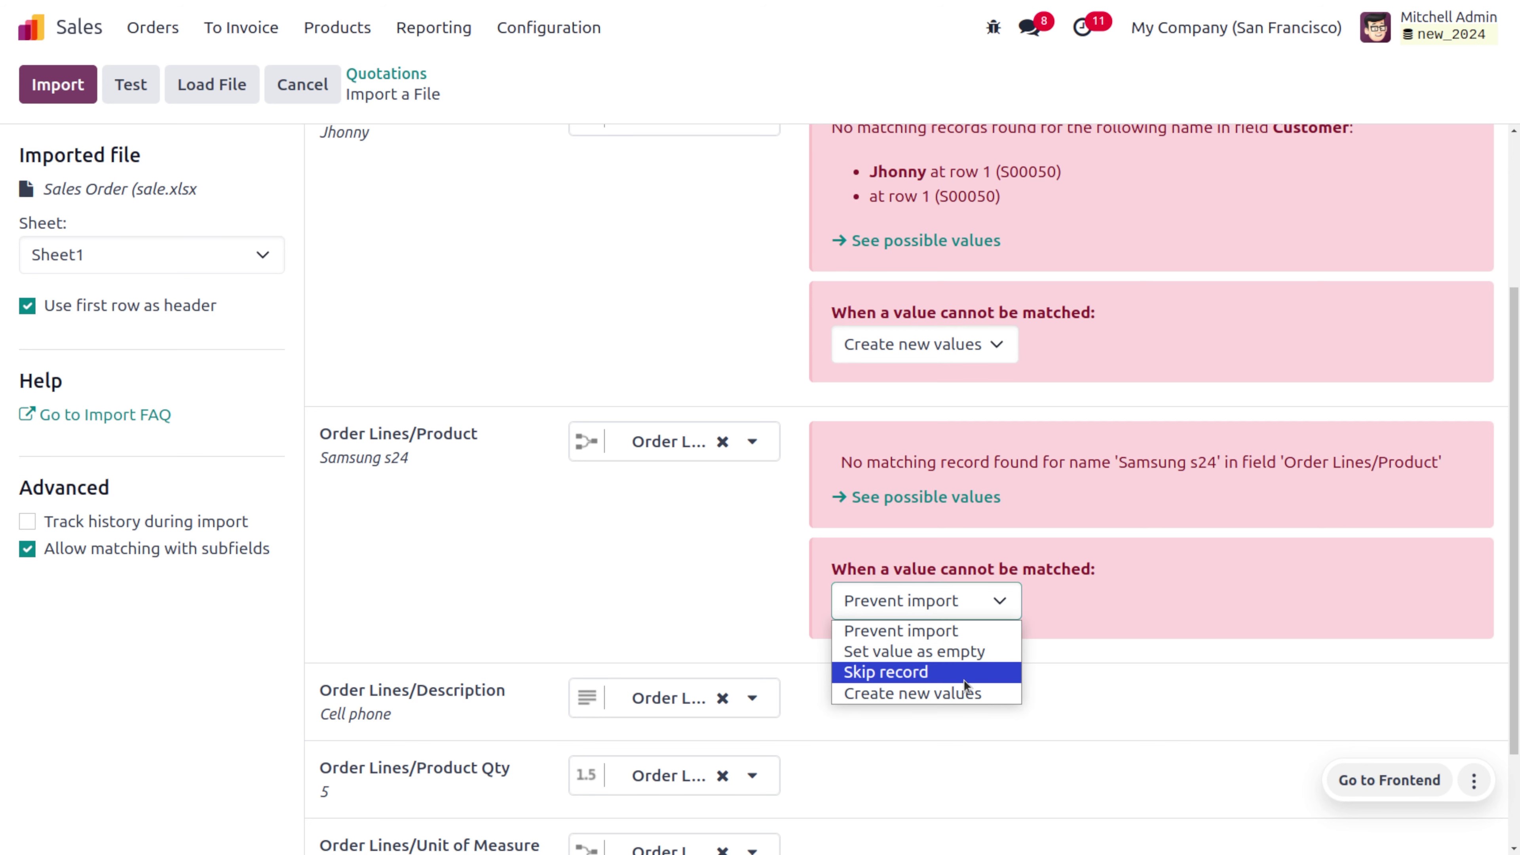
pyautogui.click(967, 696)
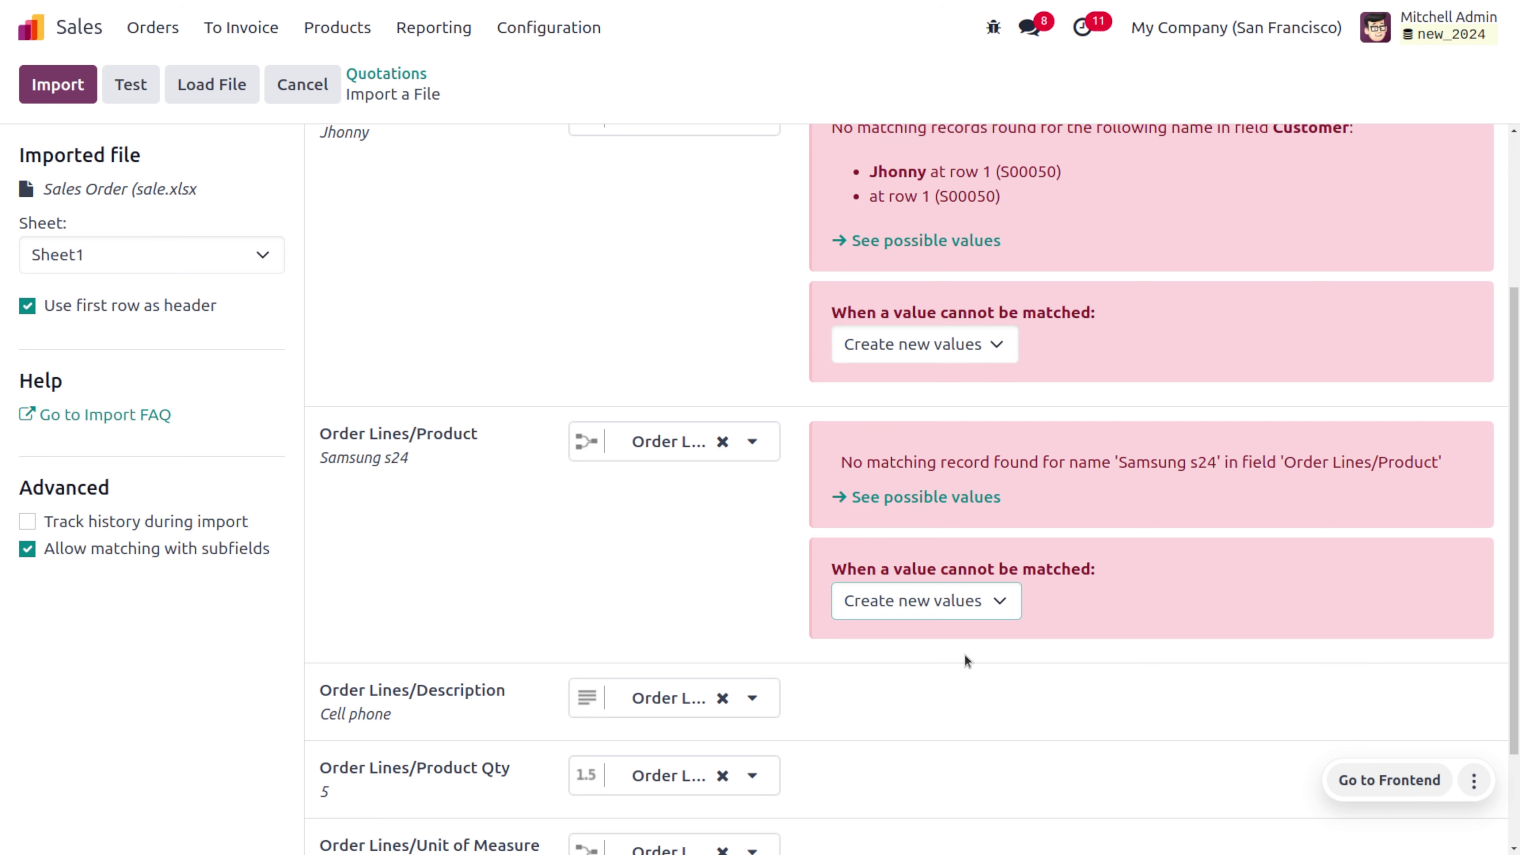
# Test the file again with the new matching options and import the quotation.
pyautogui.scroll(-2, 1010, 642)
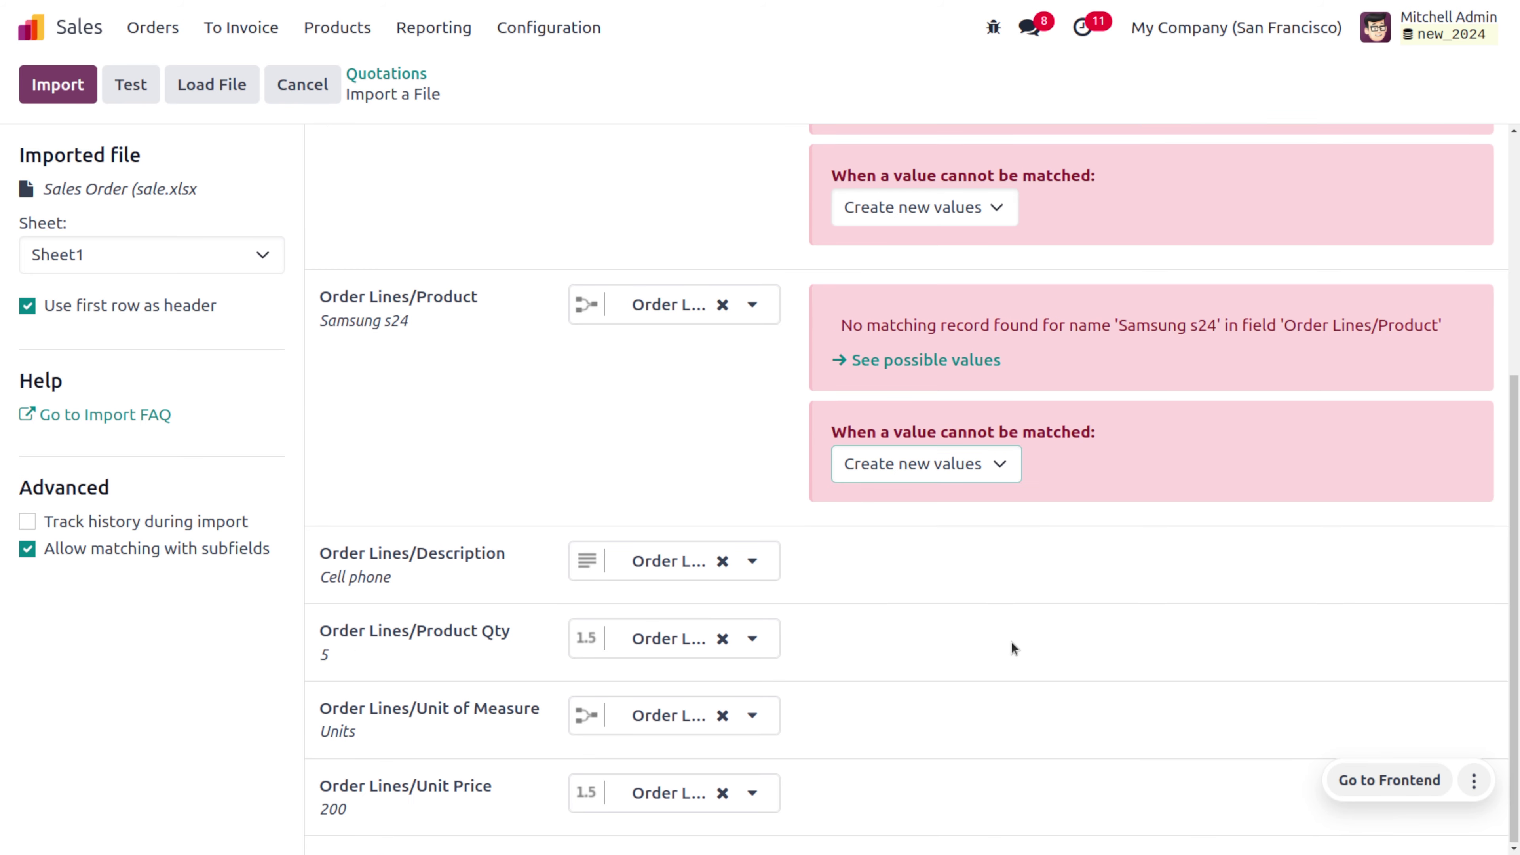
pyautogui.scroll(5, 1010, 642)
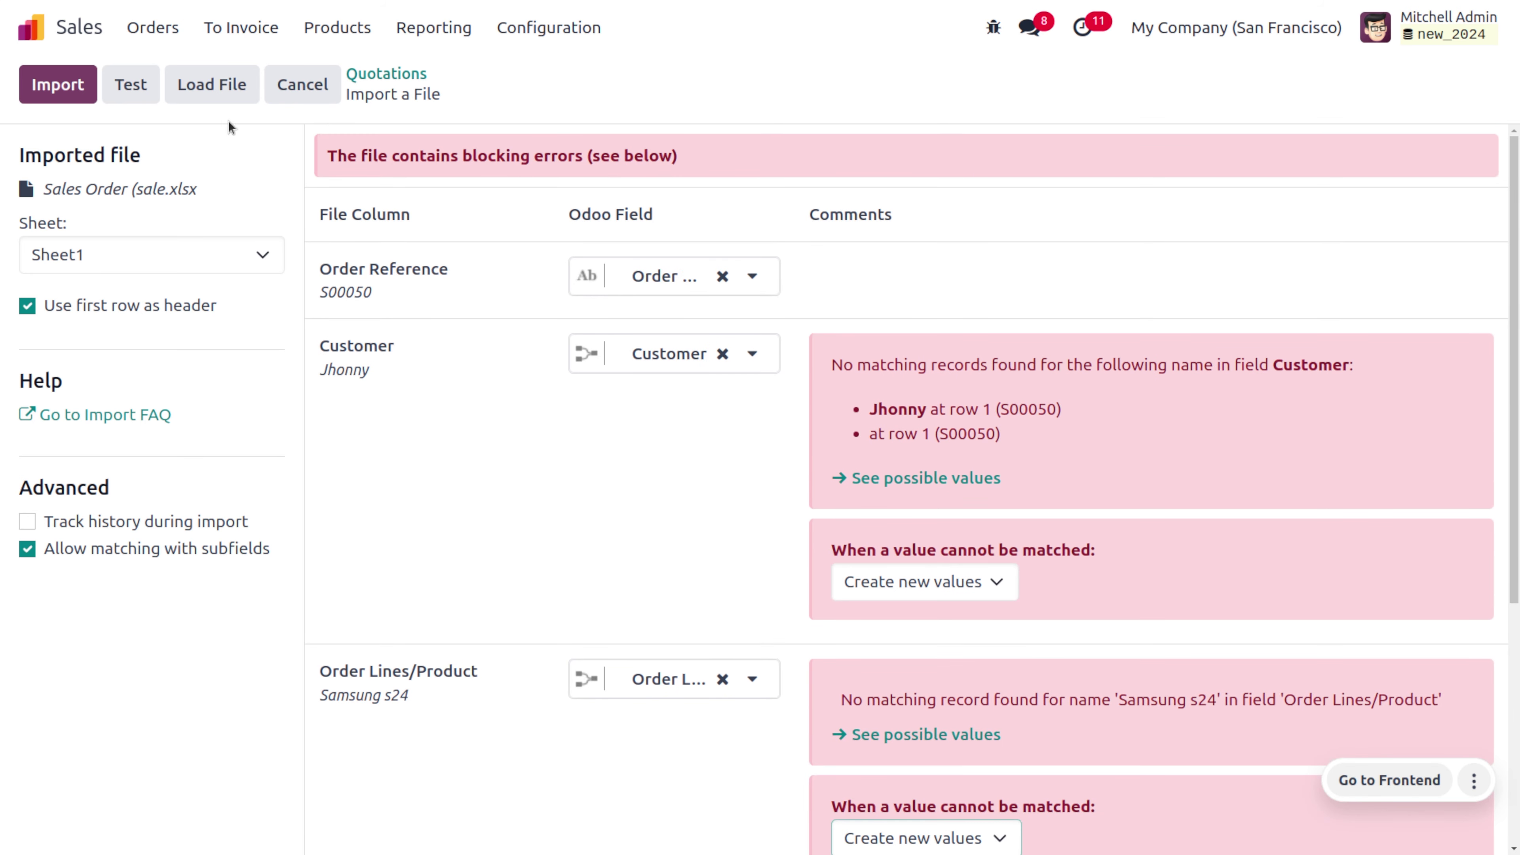
pyautogui.click(135, 96)
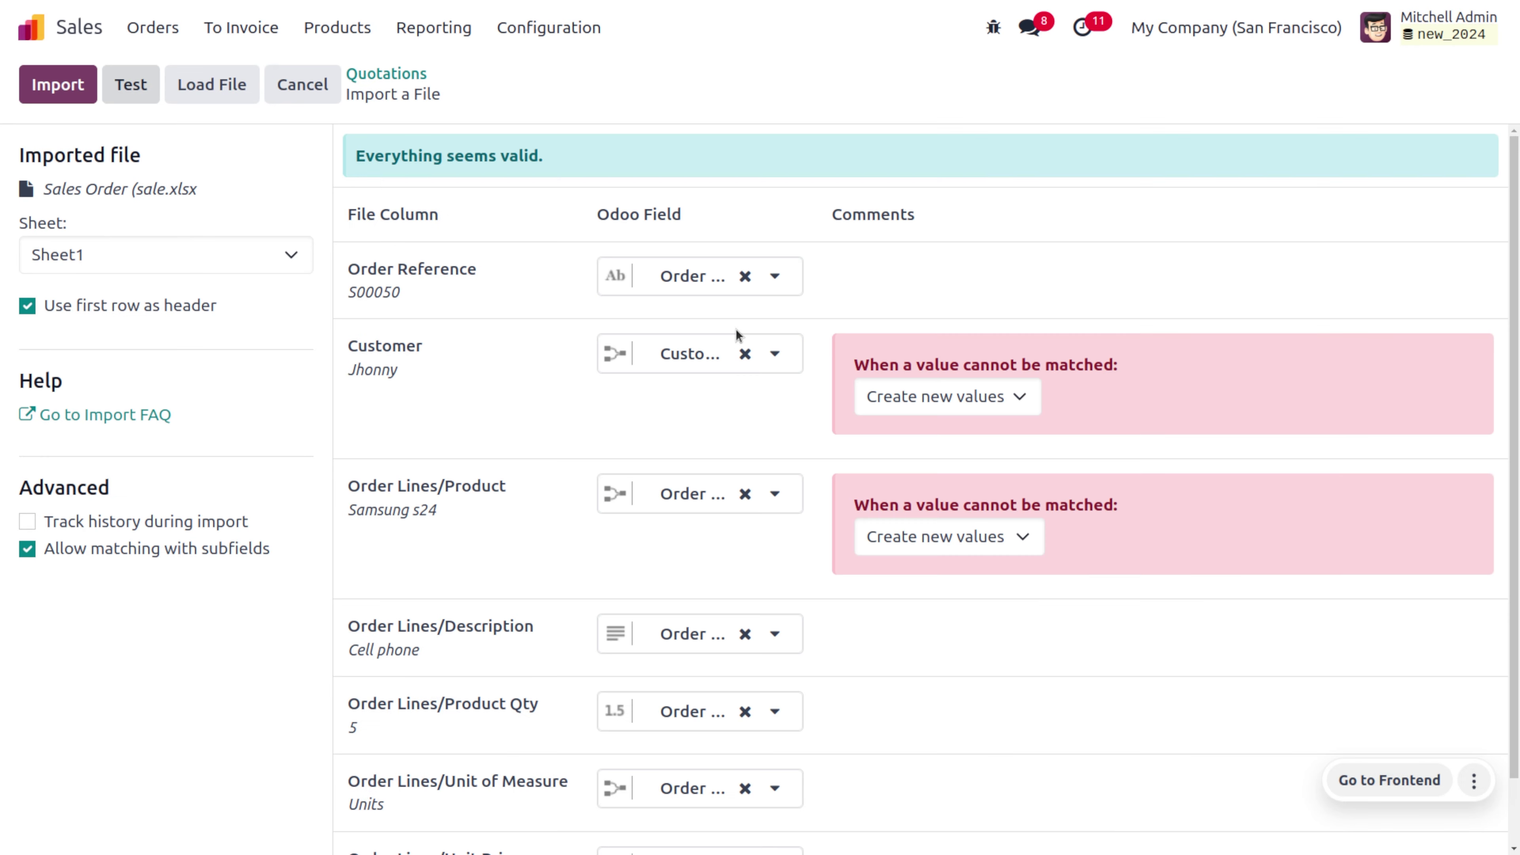
pyautogui.click(59, 90)
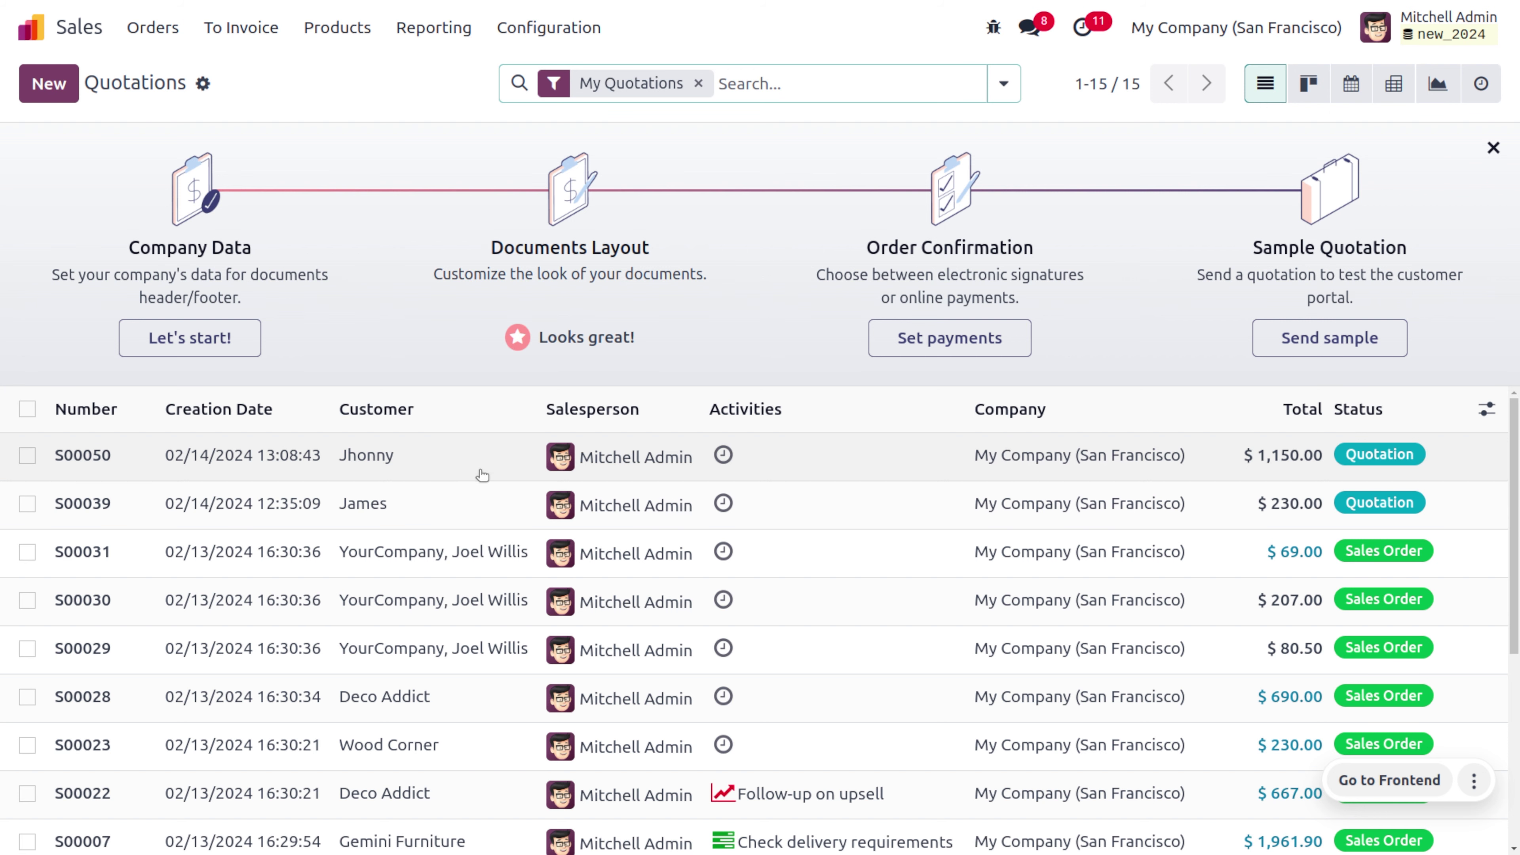
# Open the newly imported quotation and review its customer, order line and totals.
pyautogui.click(428, 456)
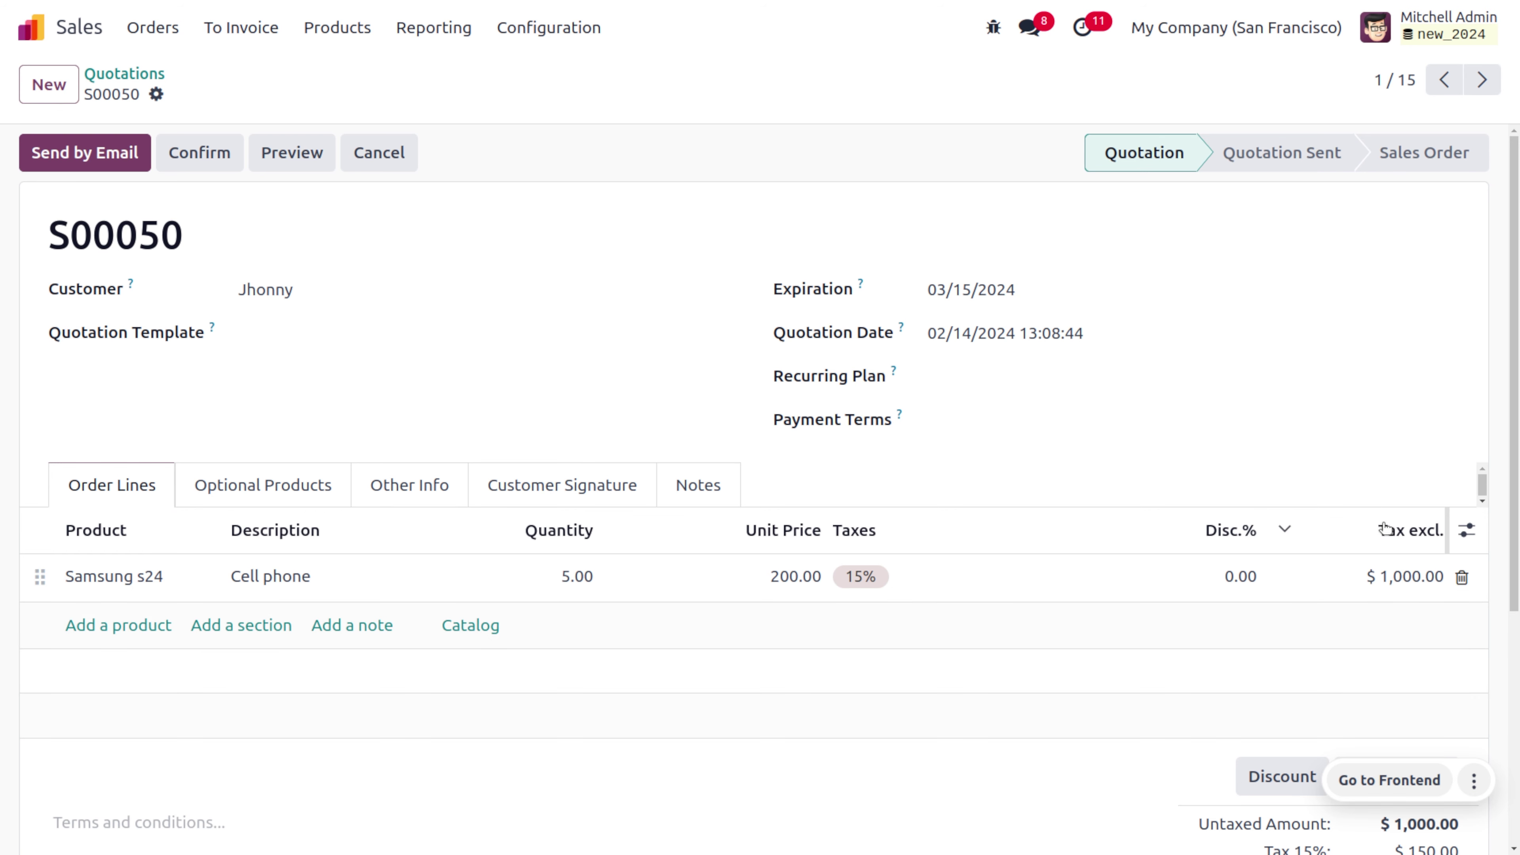
pyautogui.scroll(-4, 1308, 698)
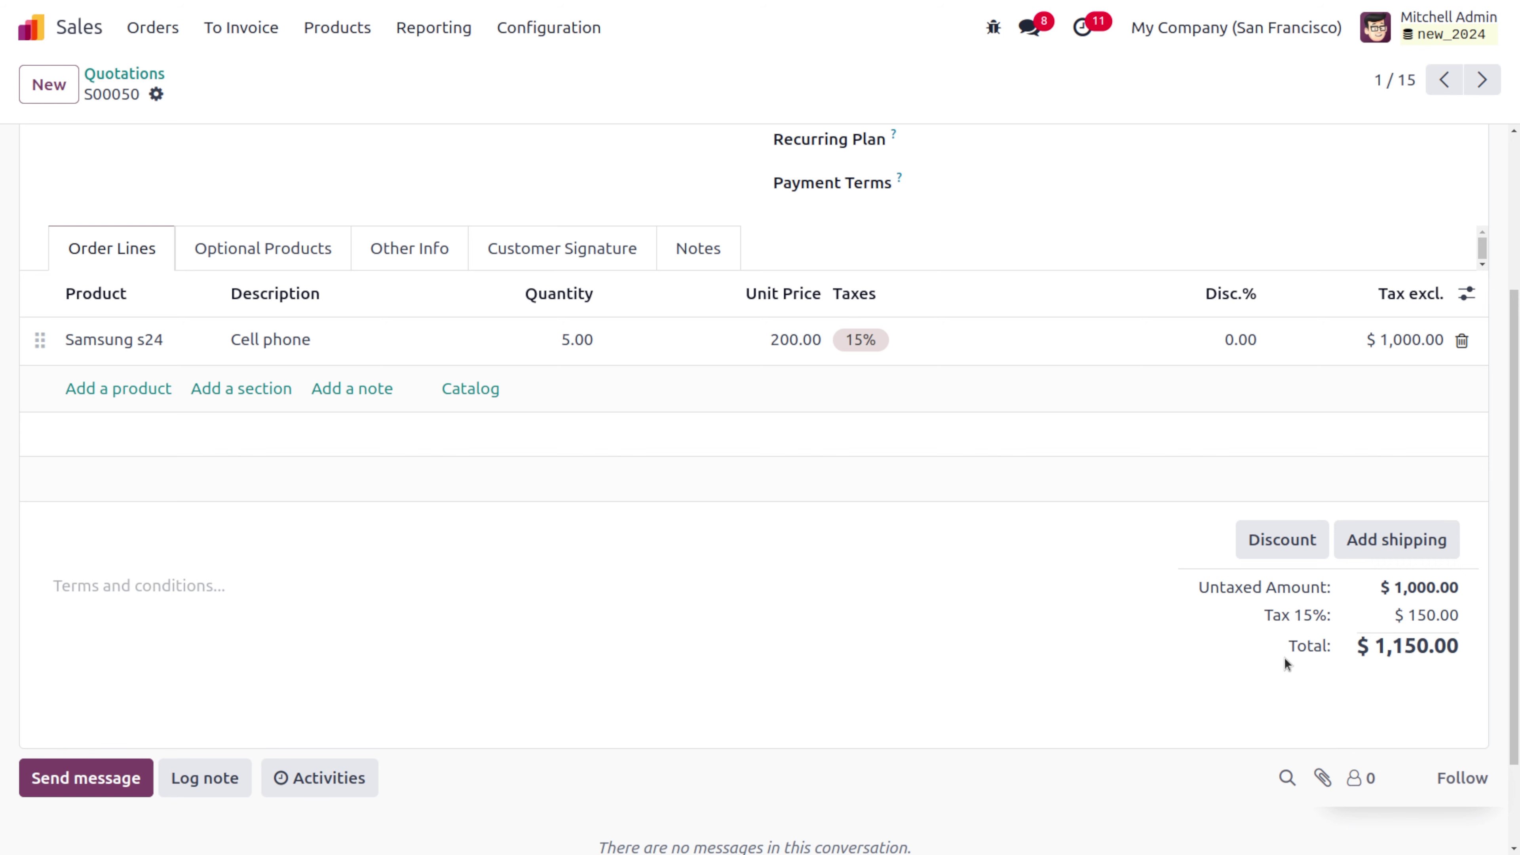
pyautogui.scroll(4, 1233, 729)
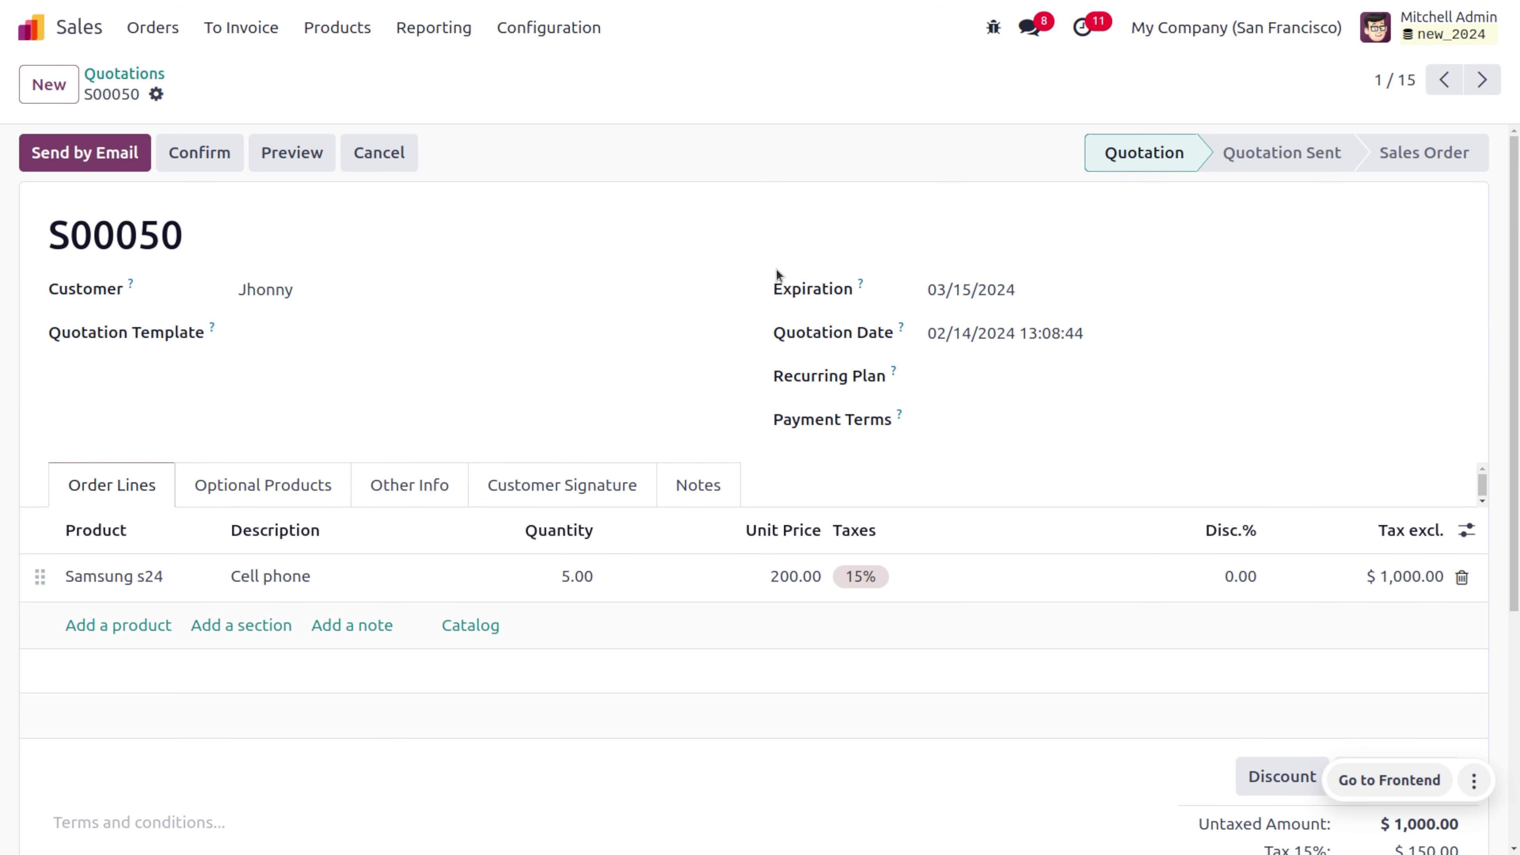